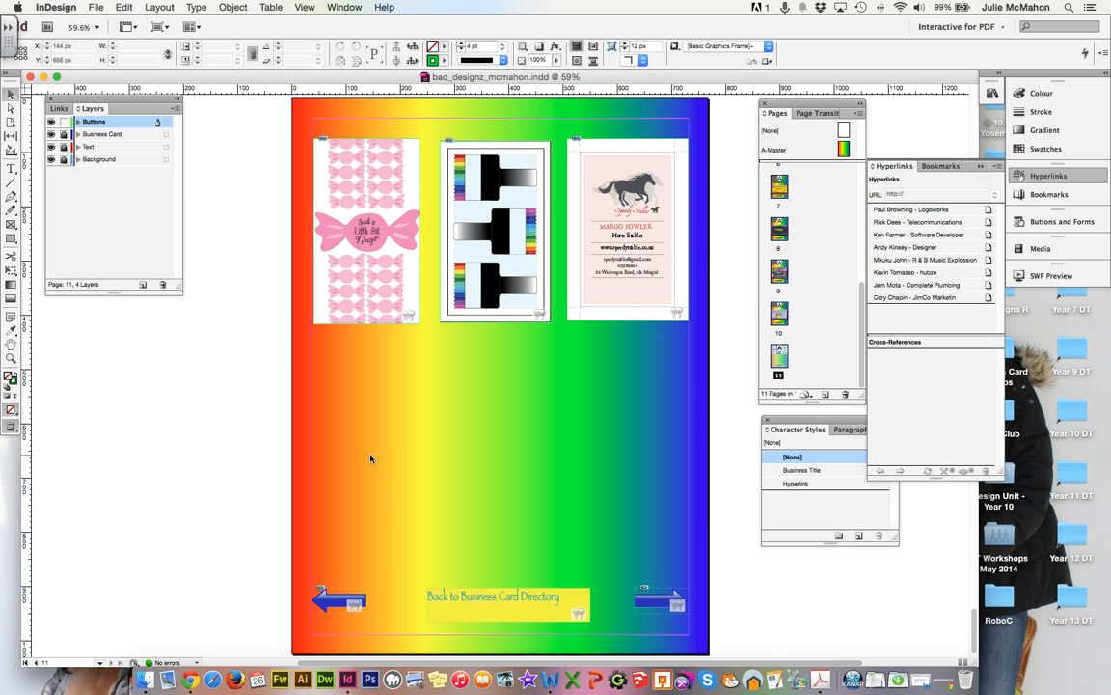
Export the document as Adobe PDF (Interactive), overwriting bad_designz_mcmahon.pdf with default settings.
click(93, 7)
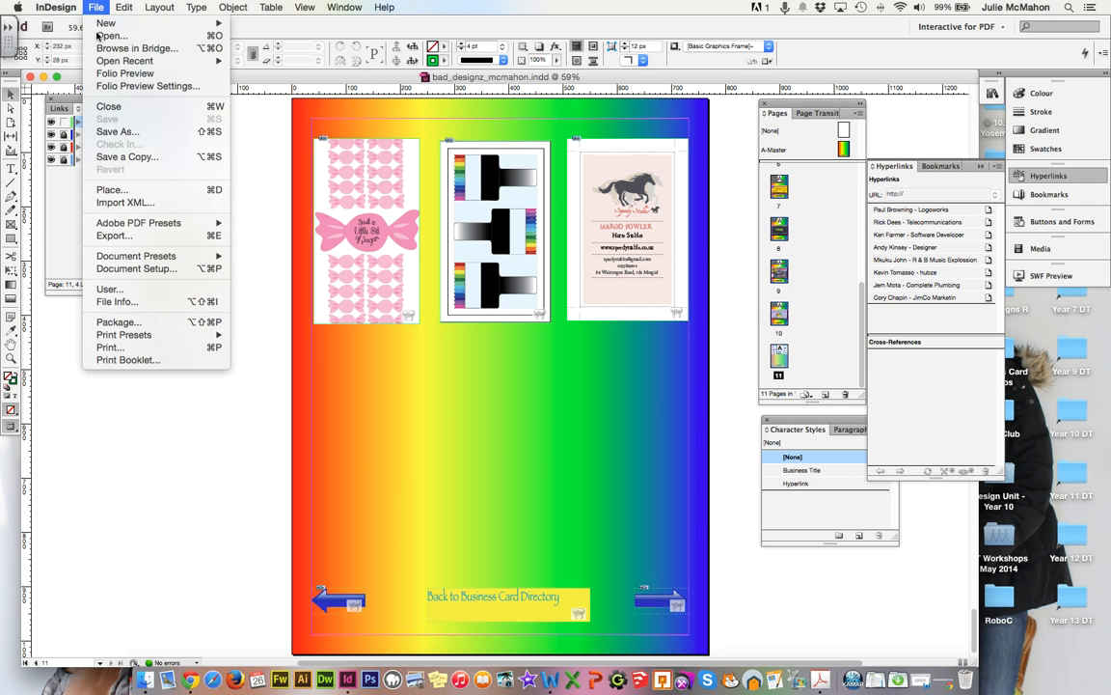
click(130, 238)
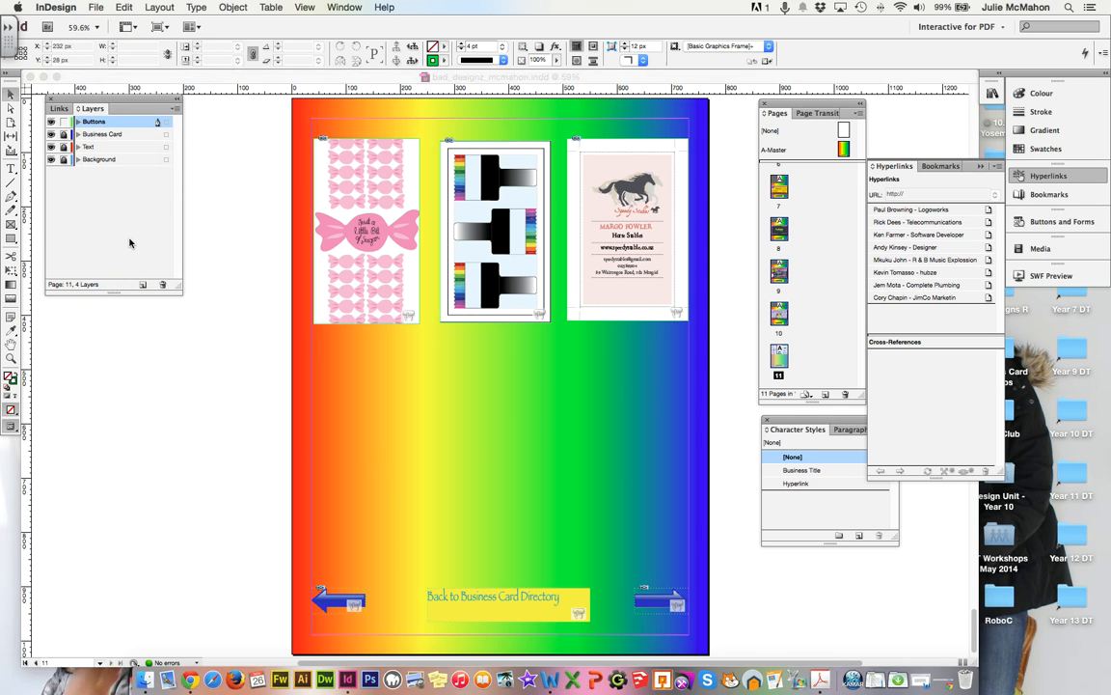
click(765, 462)
click(646, 174)
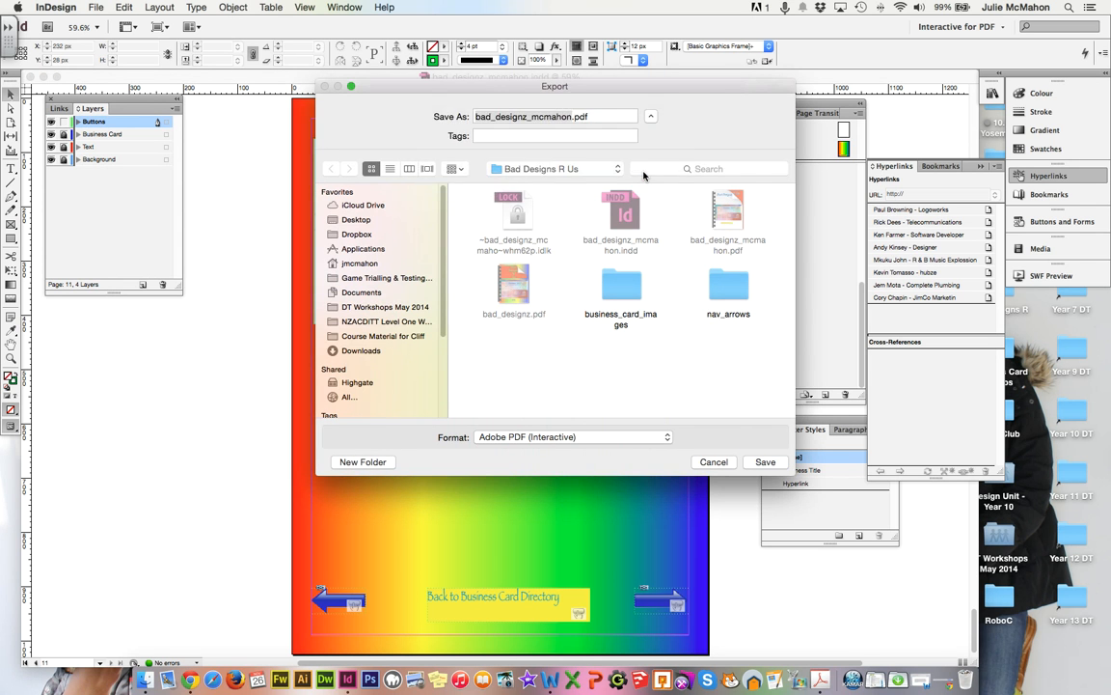
click(647, 516)
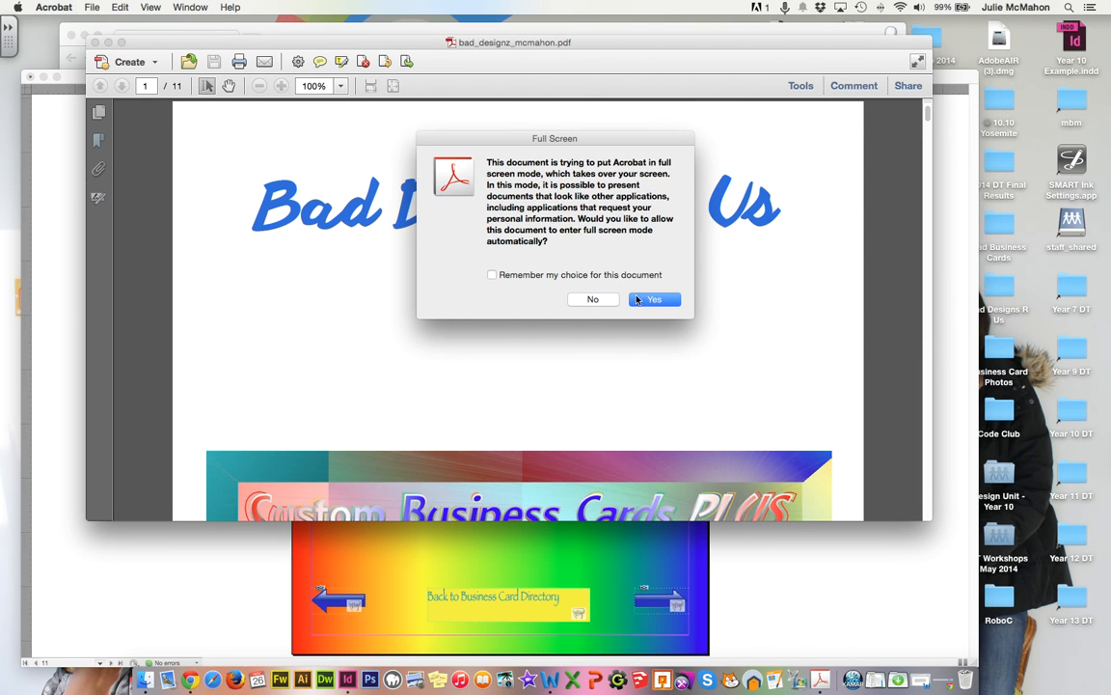
click(650, 300)
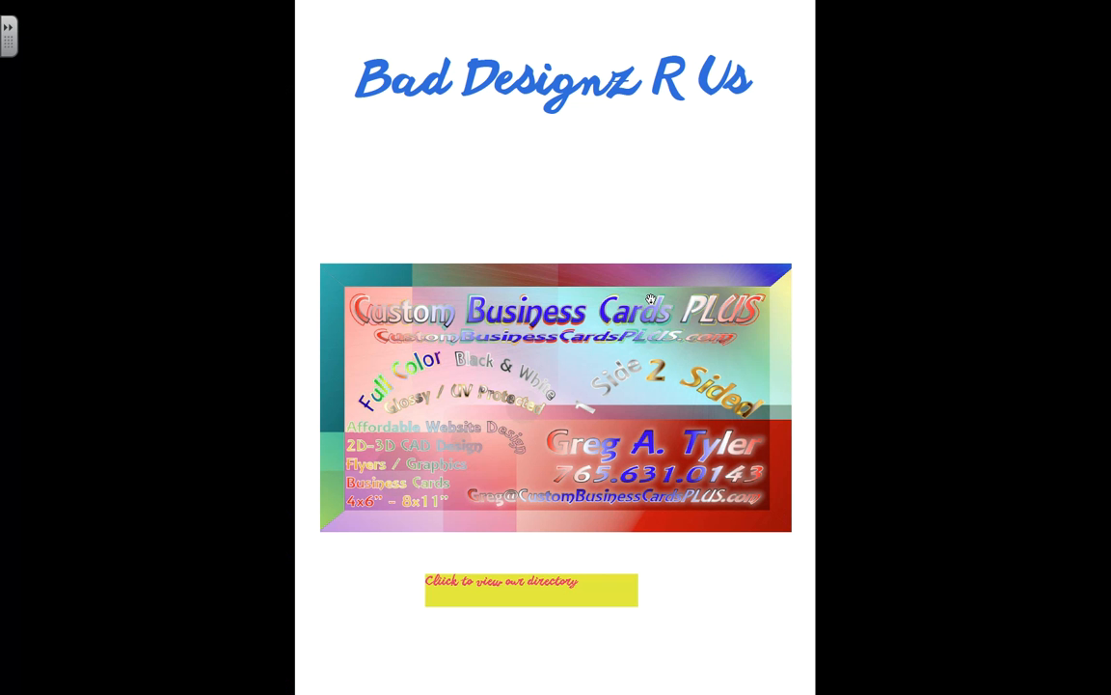
click(518, 590)
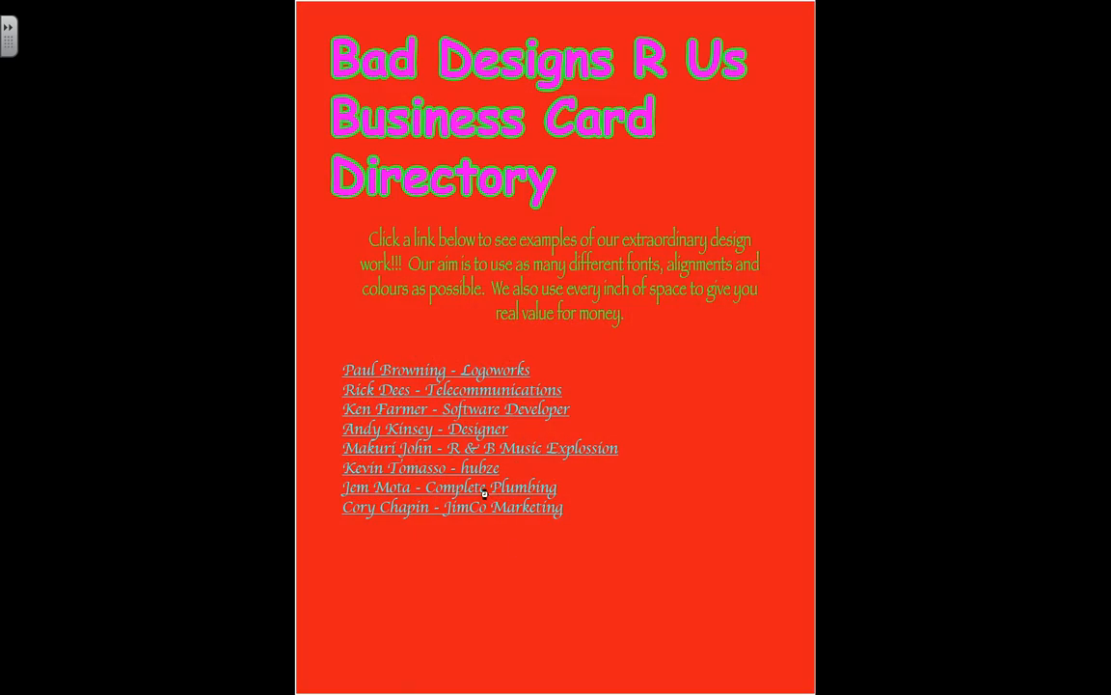
click(450, 486)
click(739, 630)
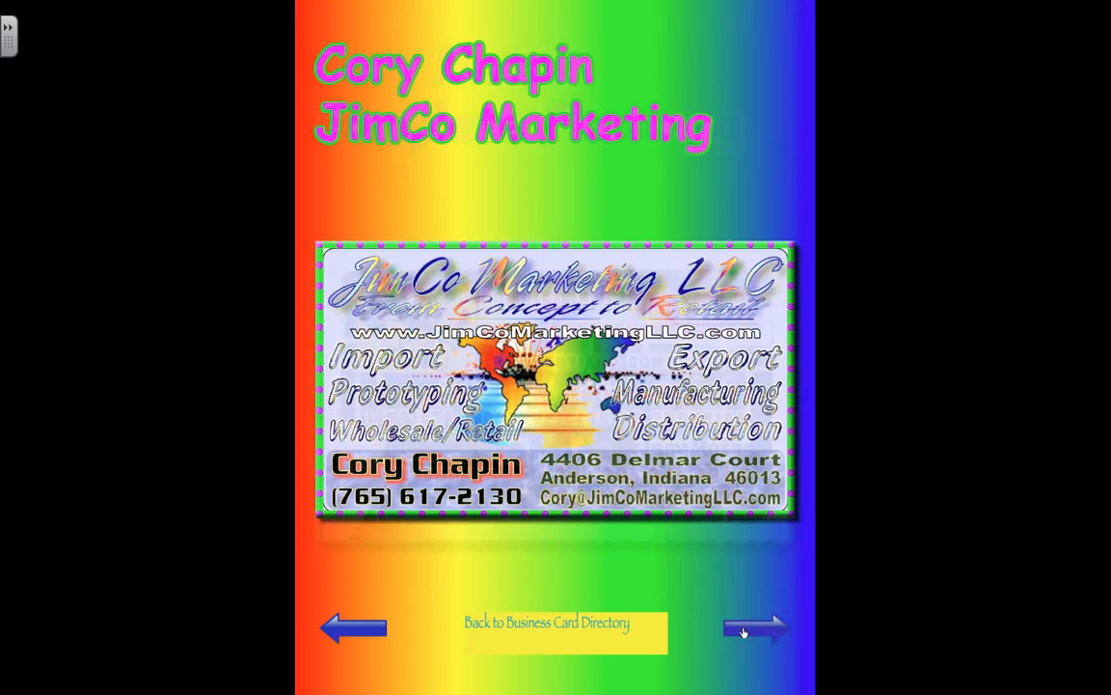
click(744, 633)
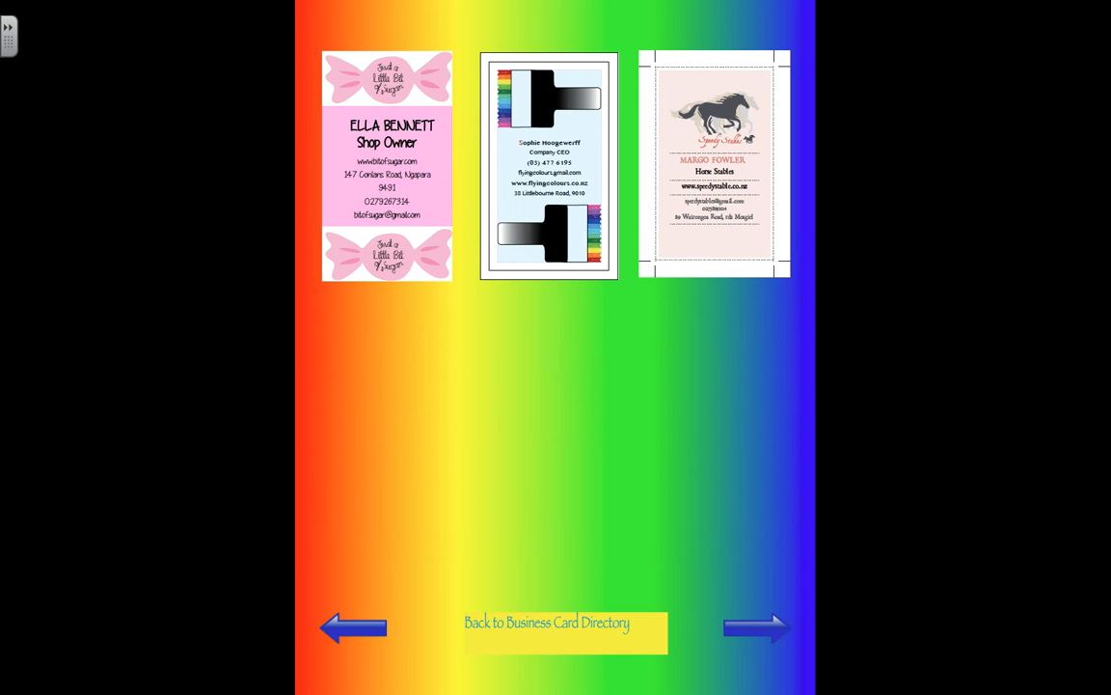
Check the rollover effects on the three page-11 cards, then exit full screen.
mouse_move(332, 241)
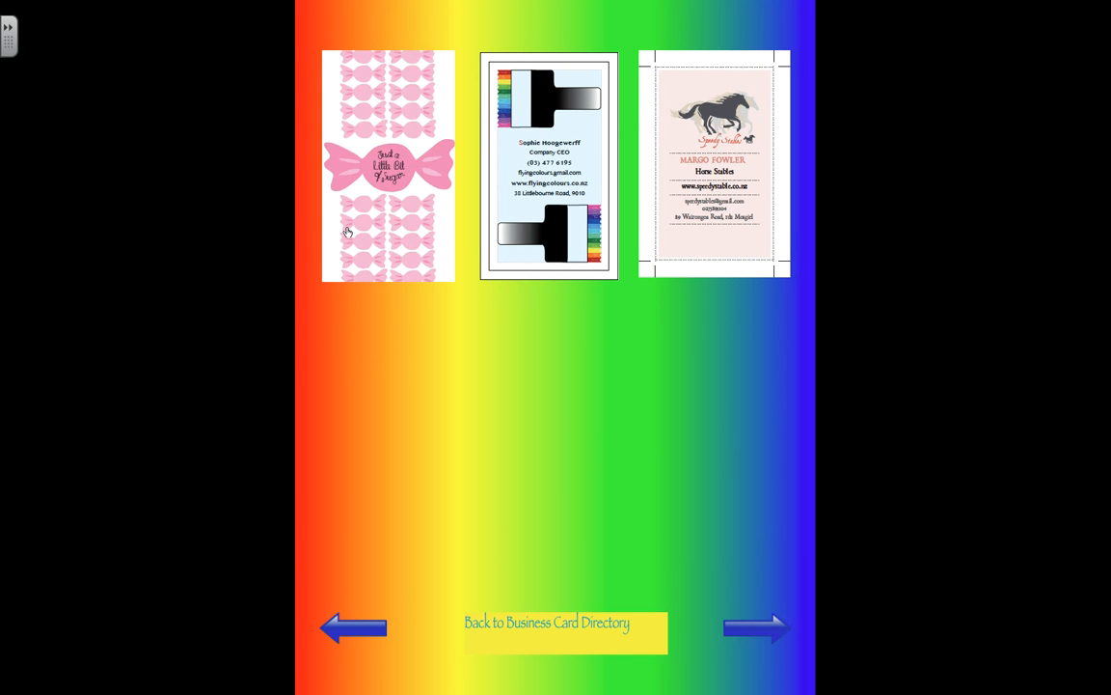
mouse_move(576, 192)
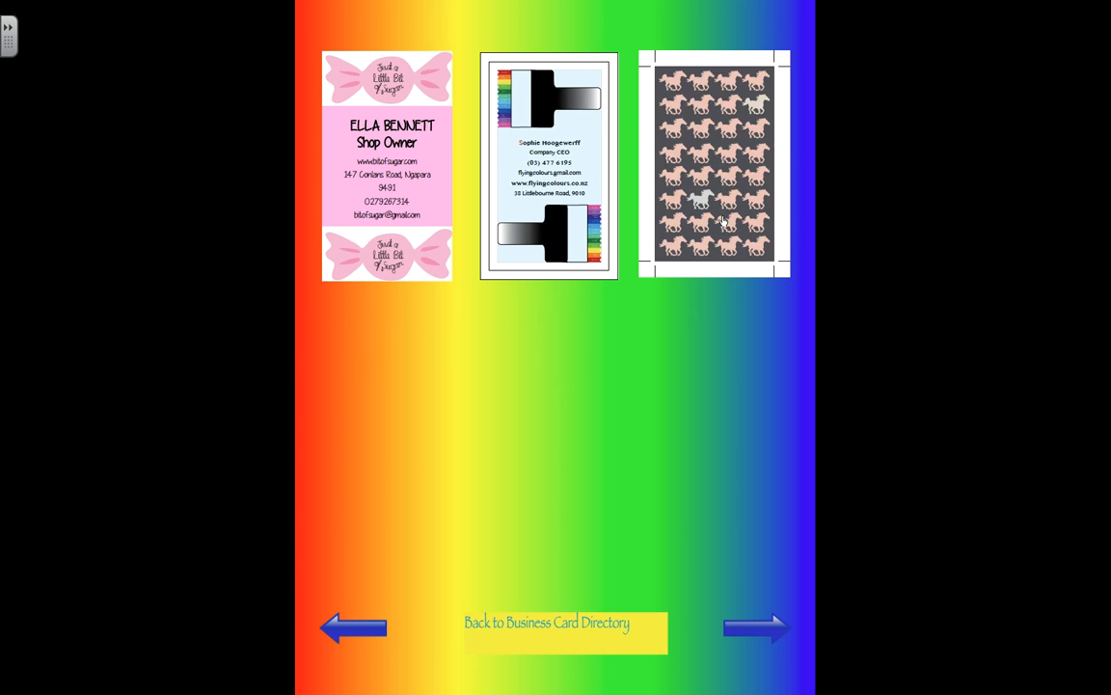
mouse_move(525, 267)
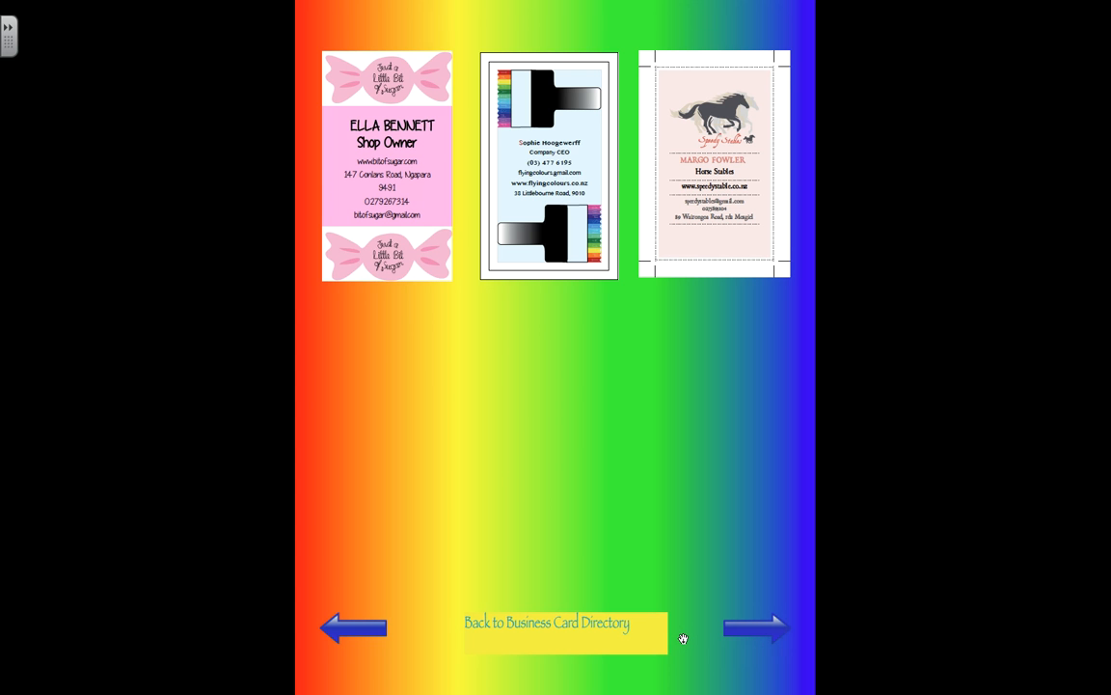
key(Escape)
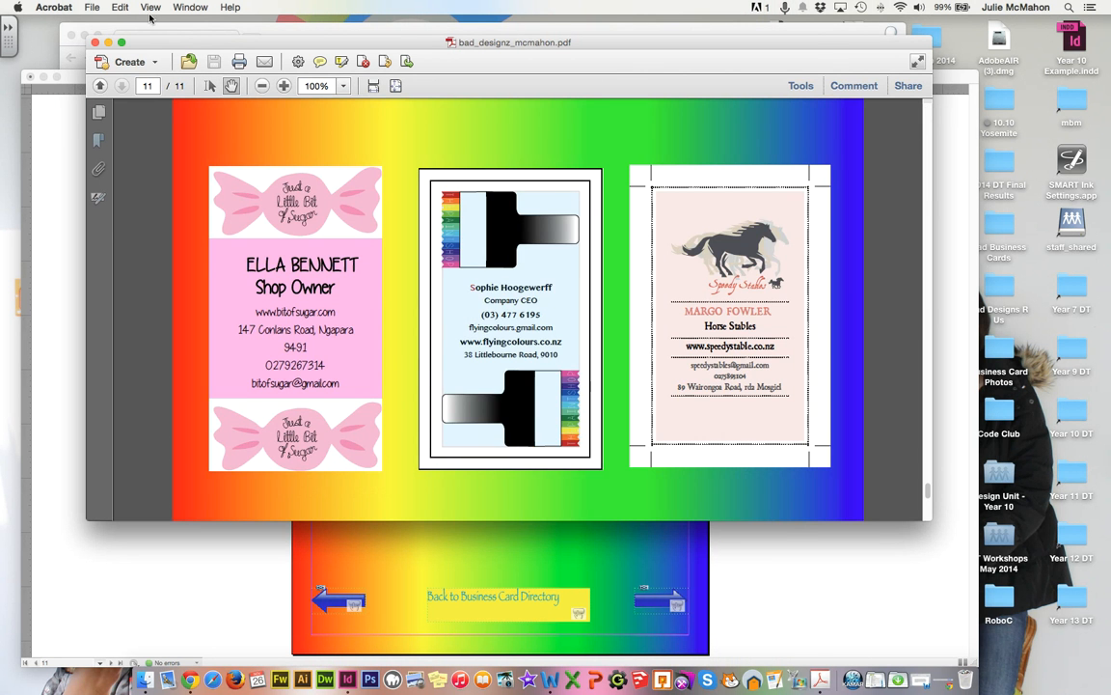
Close bad_designz_mcmahon.pdf in Acrobat and bring the InDesign document window back to the front.
click(94, 42)
click(366, 520)
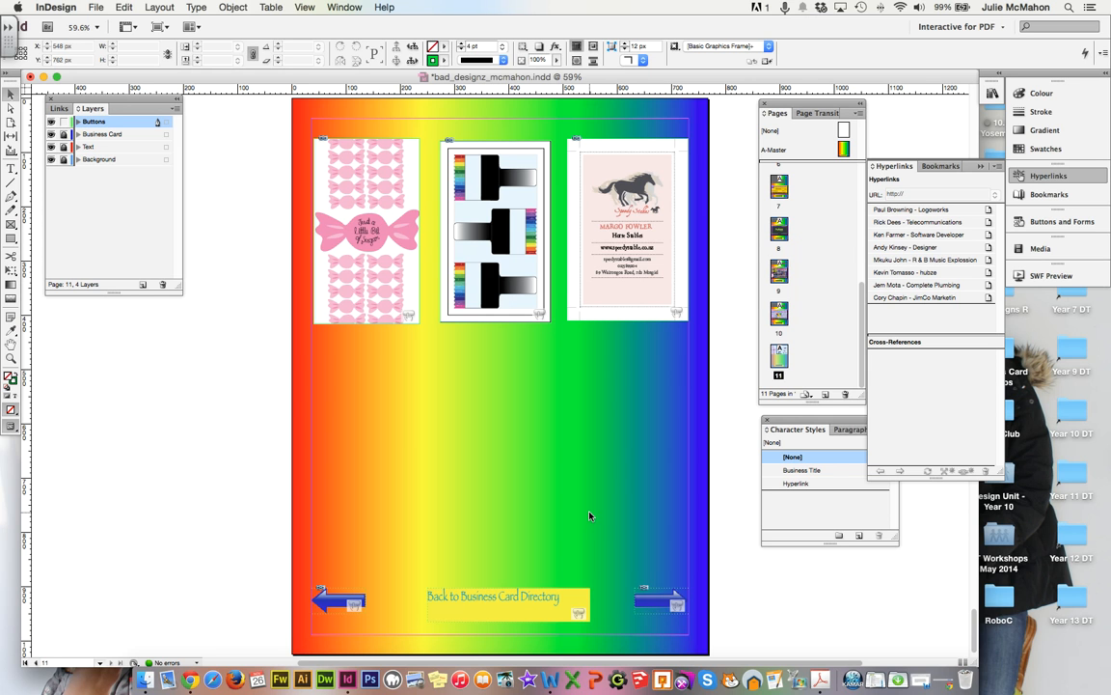
Delete the right-pointing next-page arrow button and its image from page 11.
click(650, 600)
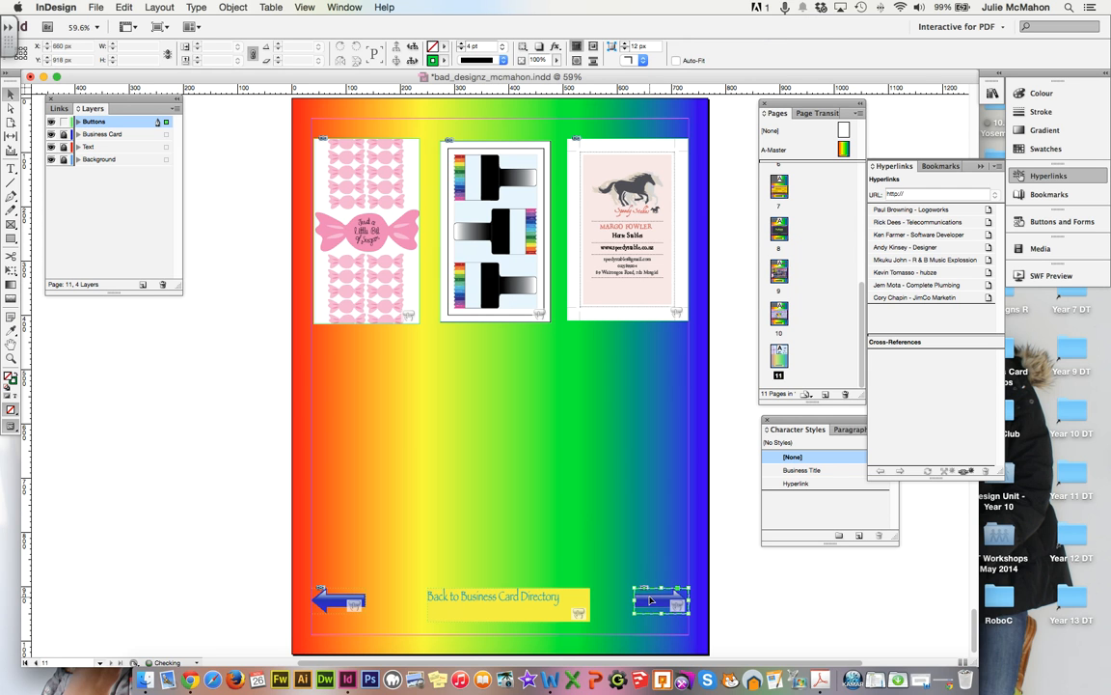
drag(657, 600, 541, 493)
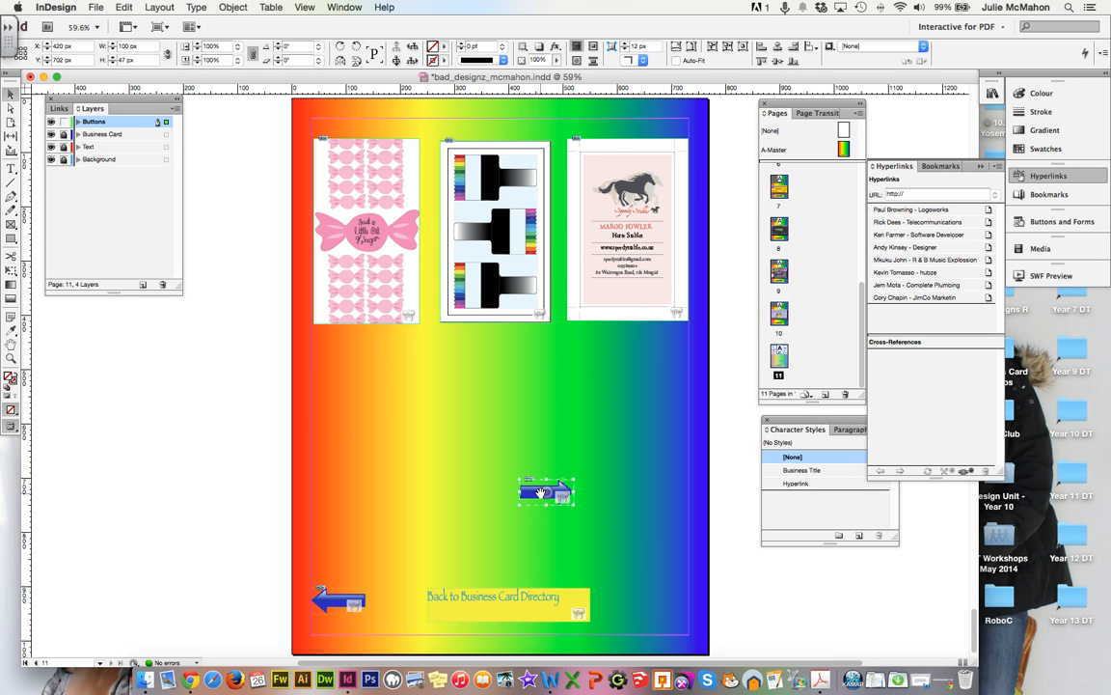
drag(541, 493, 613, 491)
key(Delete)
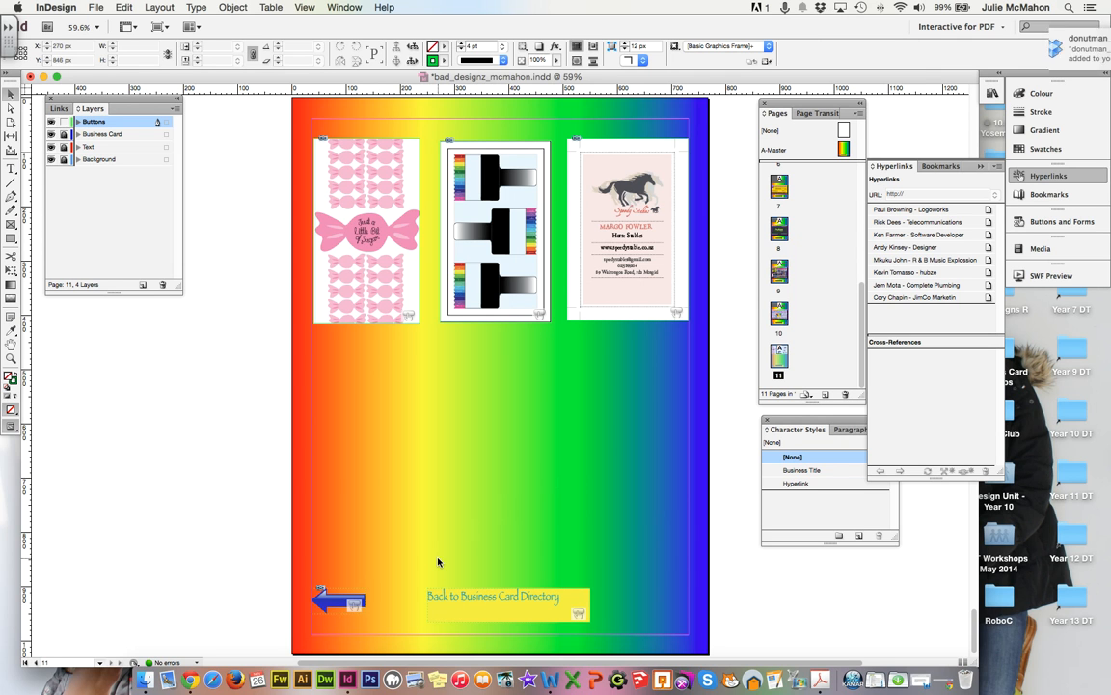
double_click(778, 315)
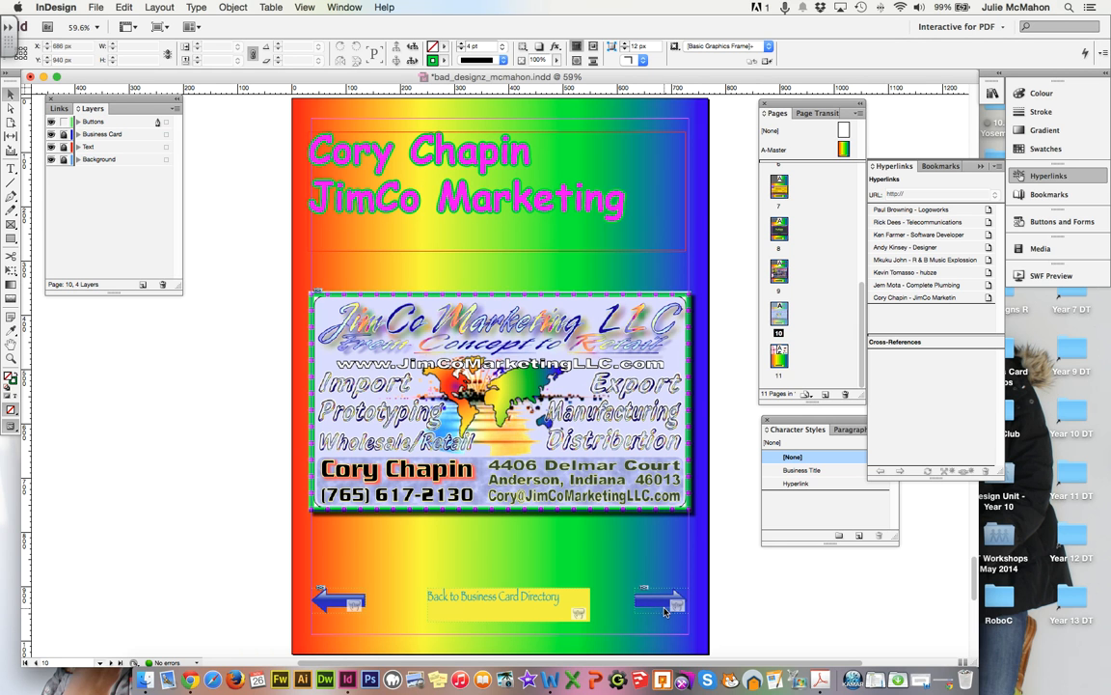
double_click(776, 229)
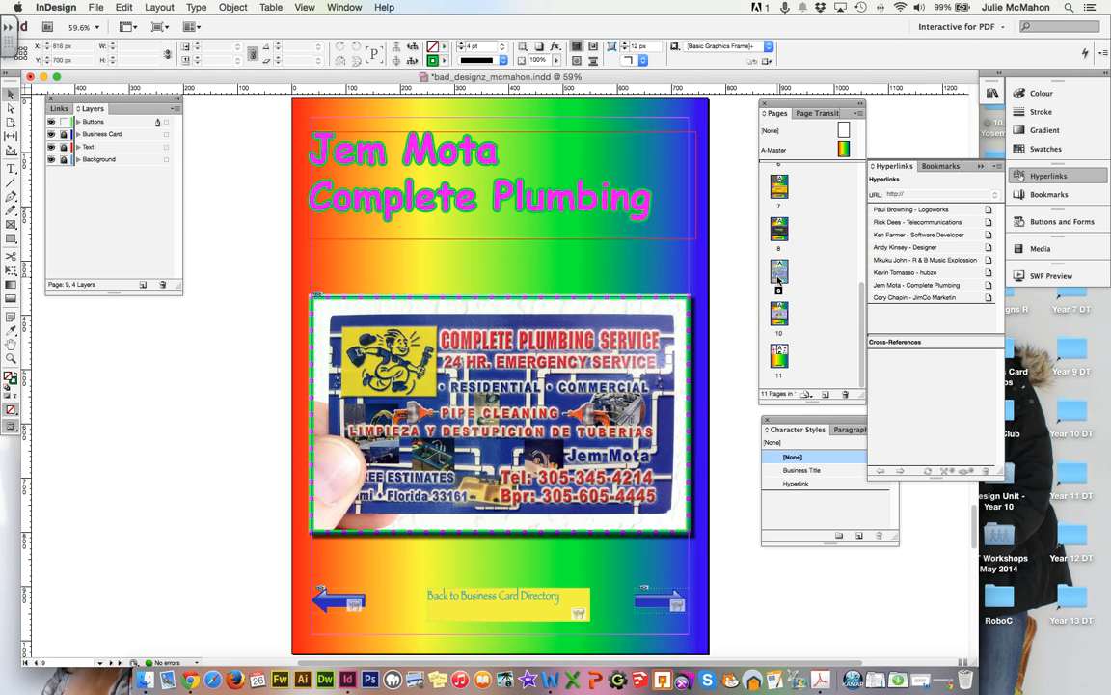
double_click(776, 229)
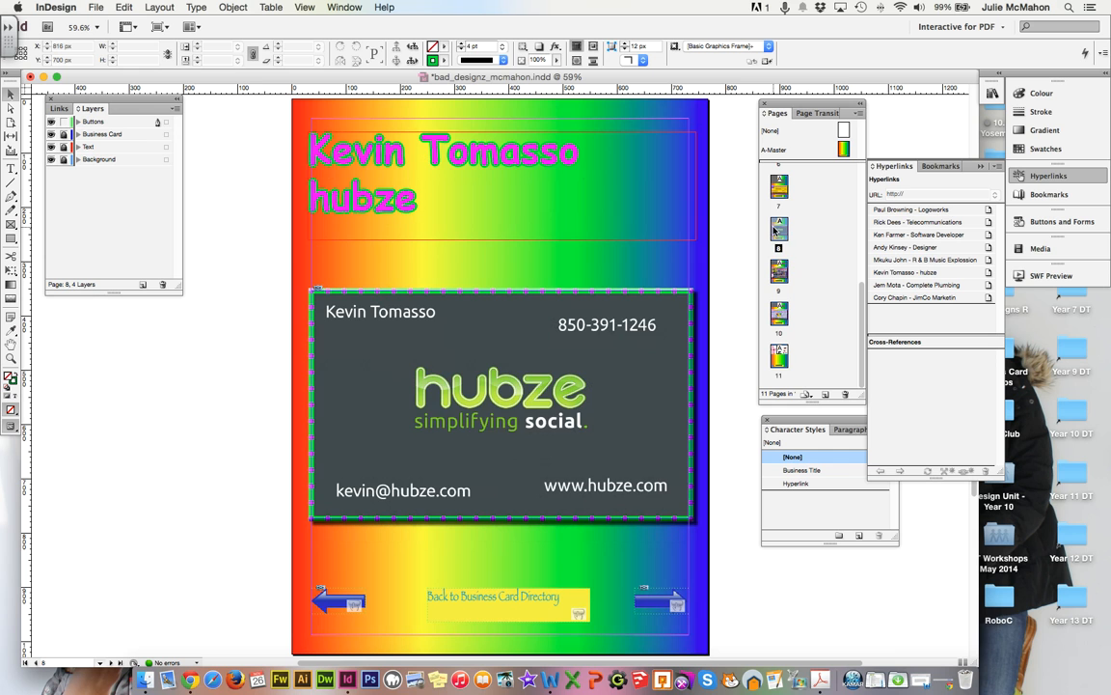
double_click(777, 363)
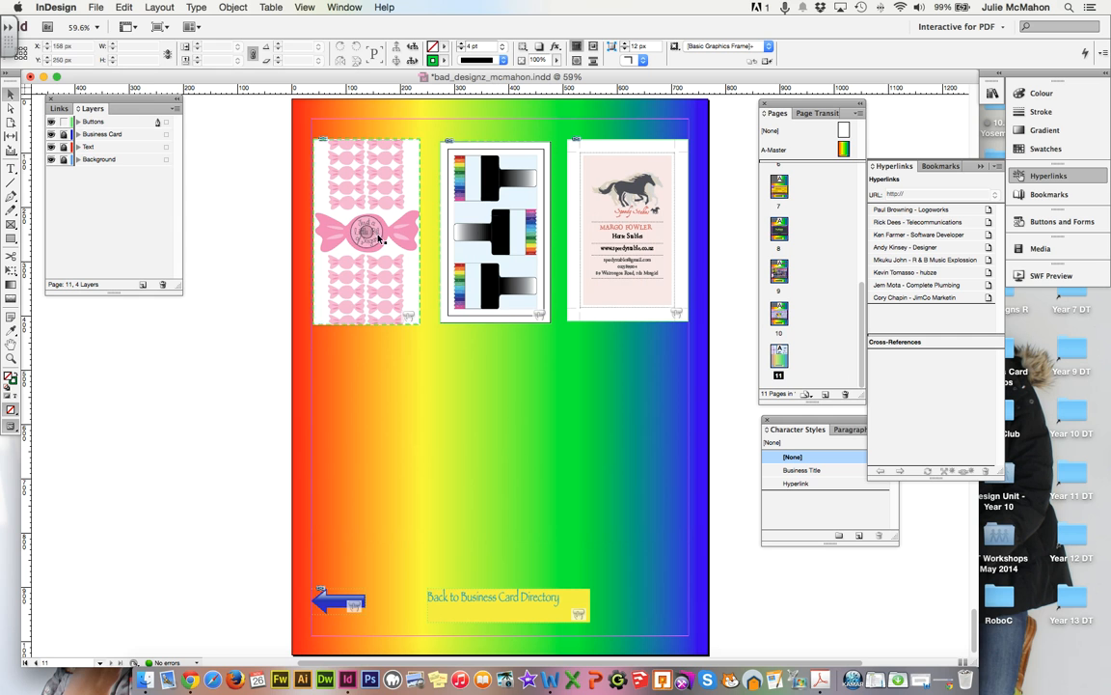
Place chirpcartoon_businesscard_final.pdf from the student's folder with Show Import Options turned on.
click(96, 6)
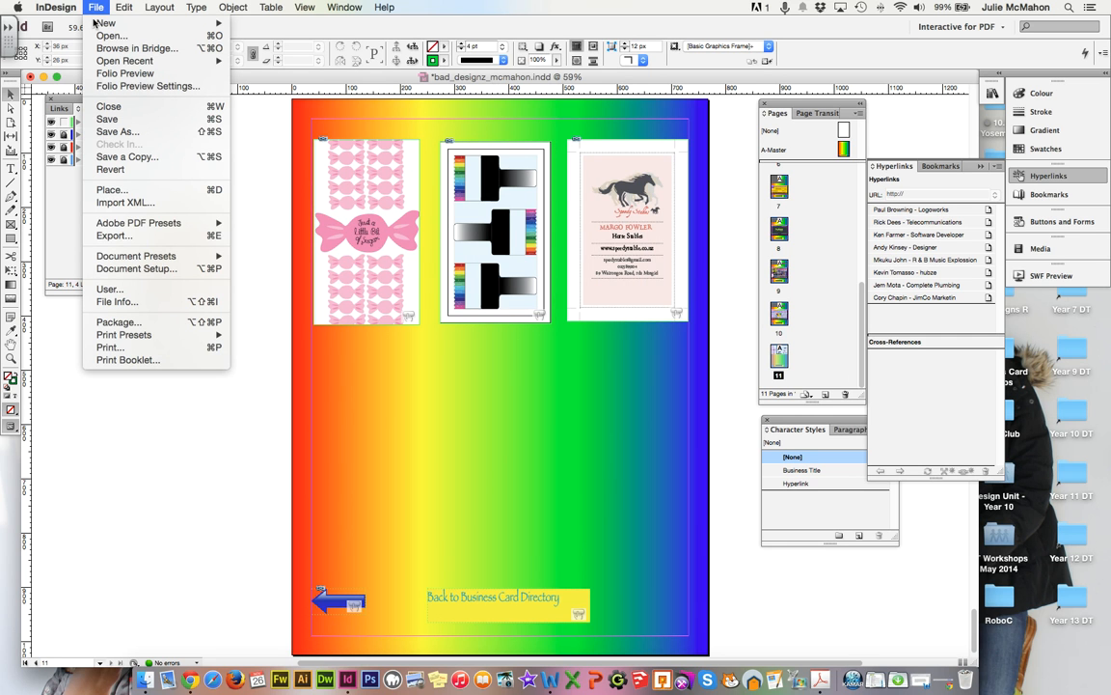
click(109, 189)
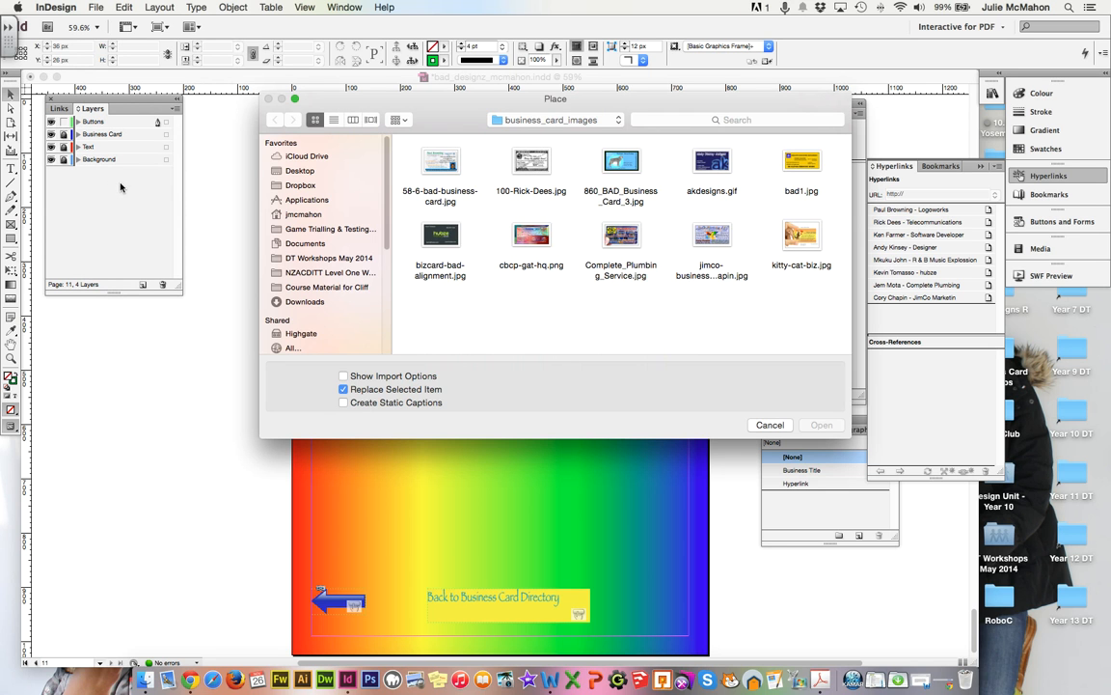
drag(455, 111, 424, 115)
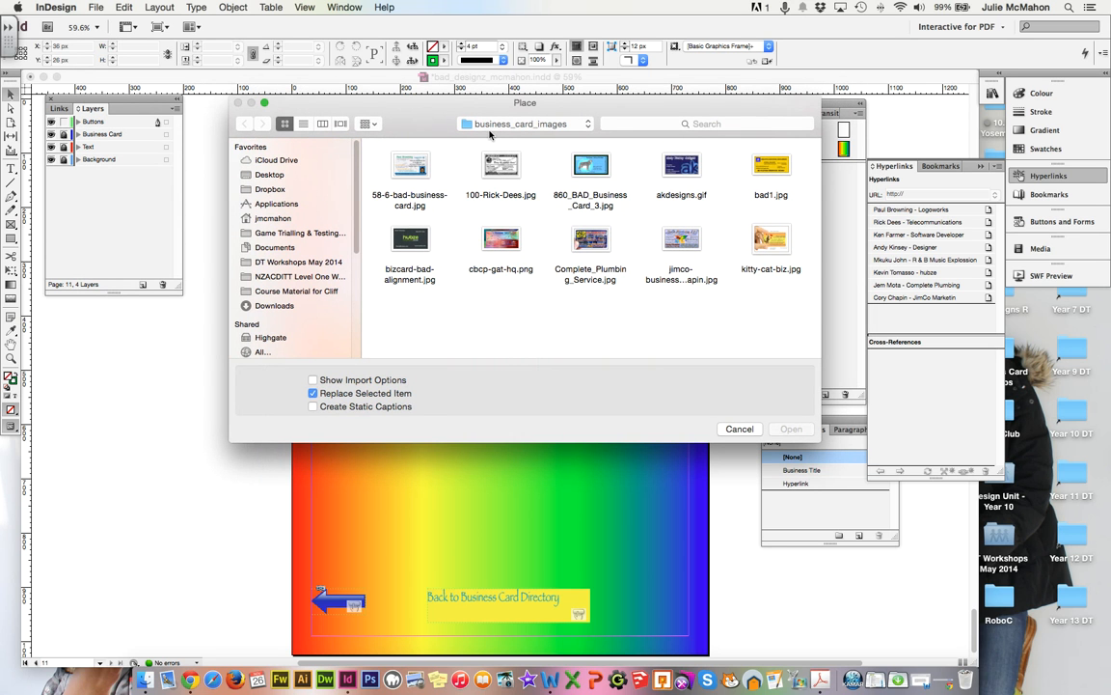
click(312, 380)
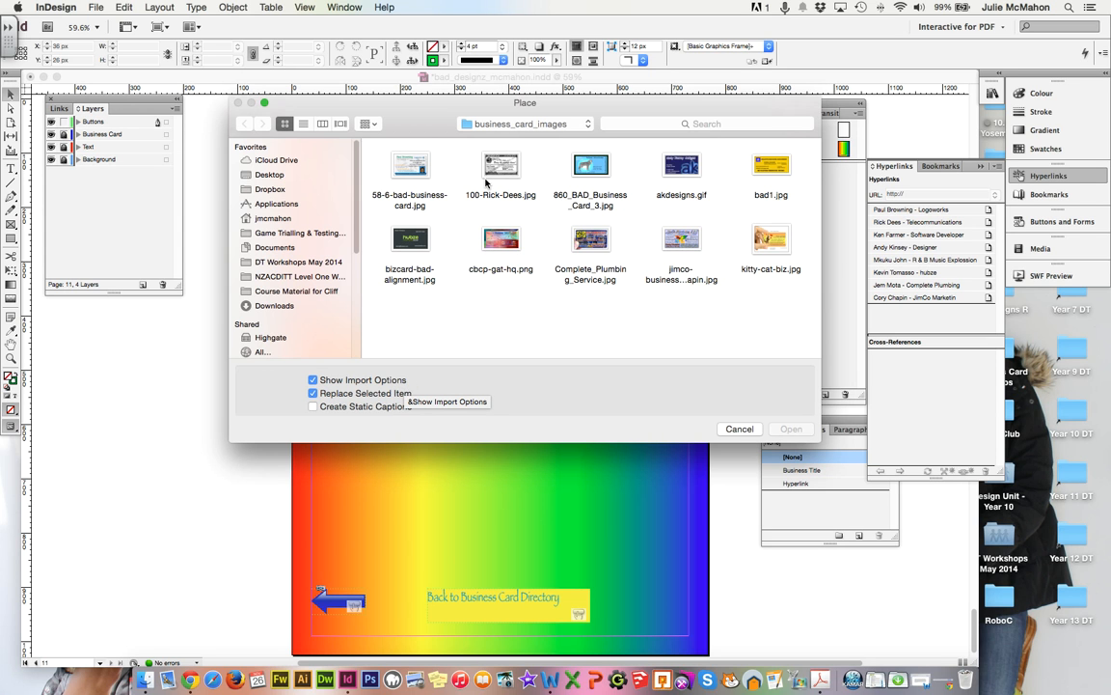
click(501, 126)
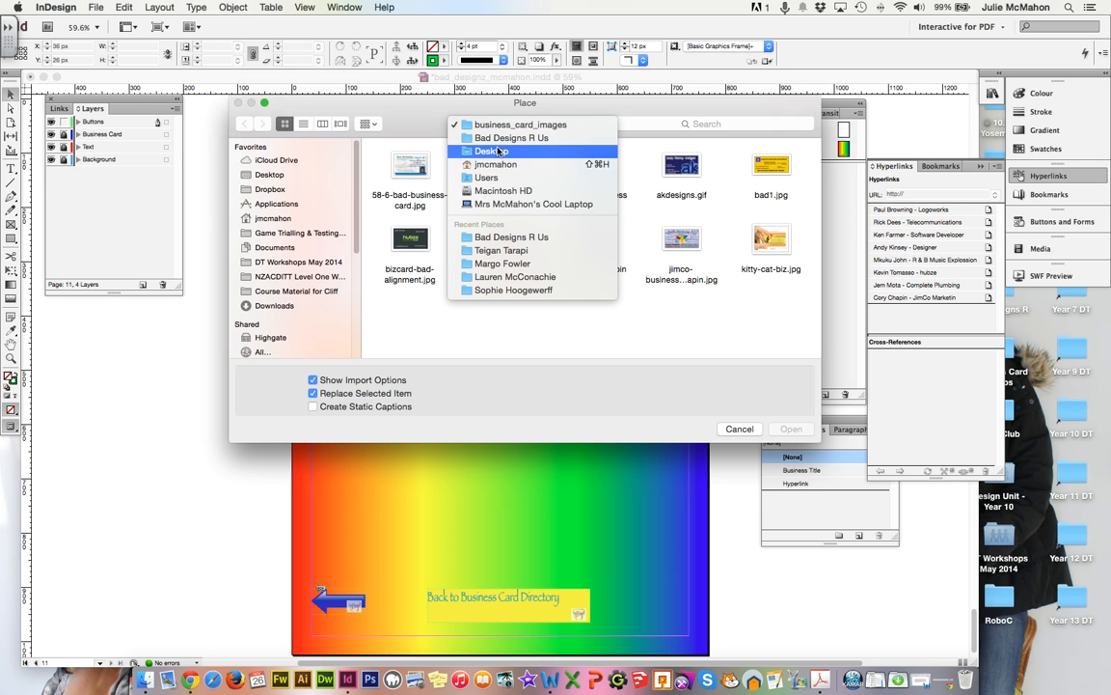
click(502, 250)
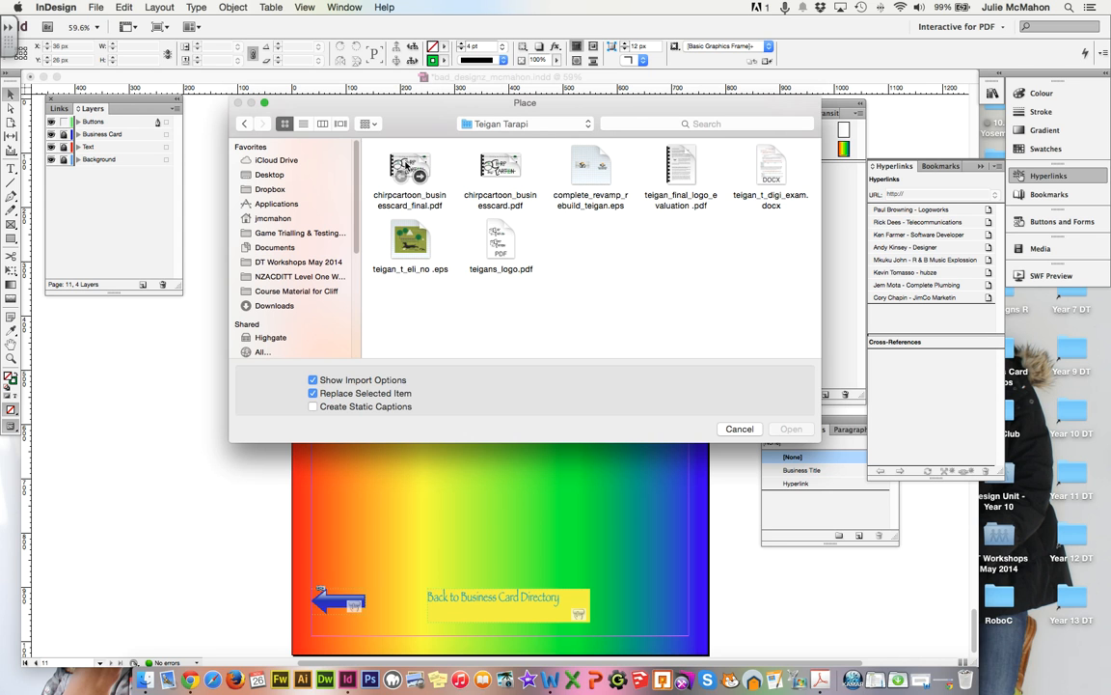
click(405, 168)
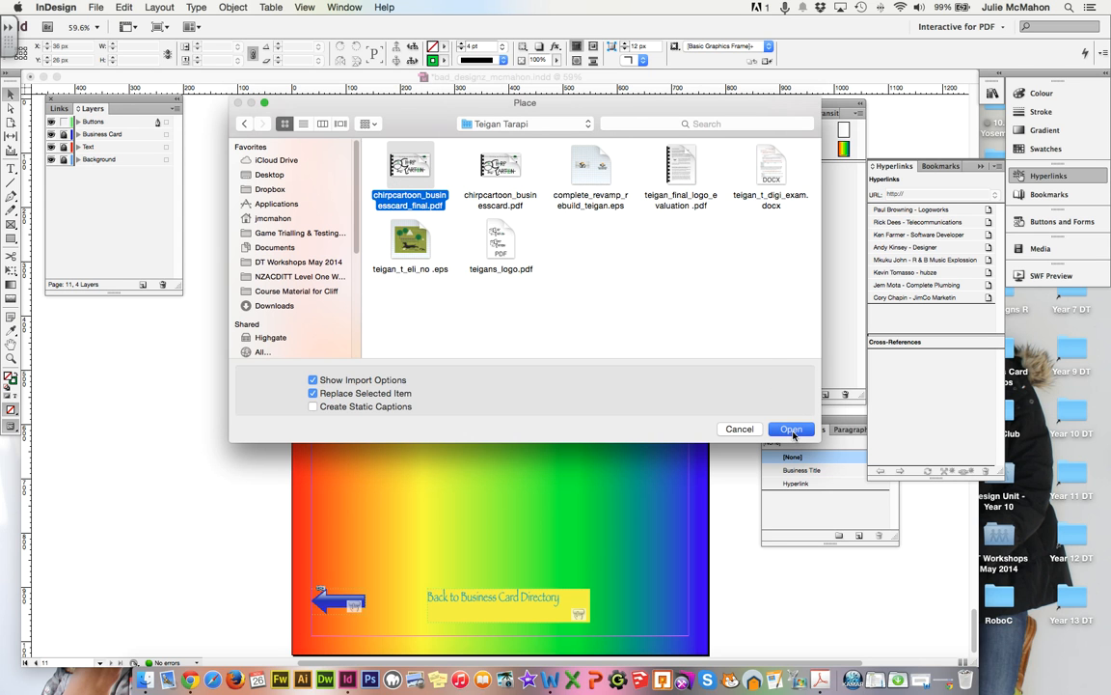
click(791, 432)
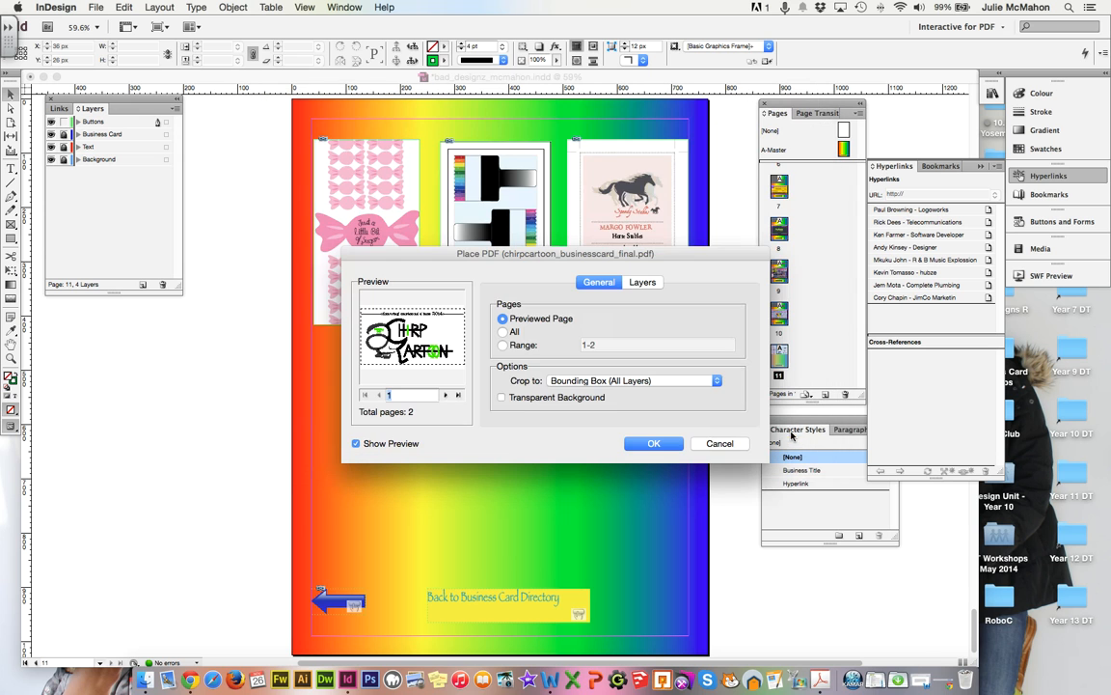
Import page 1, the logo side of the Chirp Cartoon PDF, and place it below the three cards.
click(446, 395)
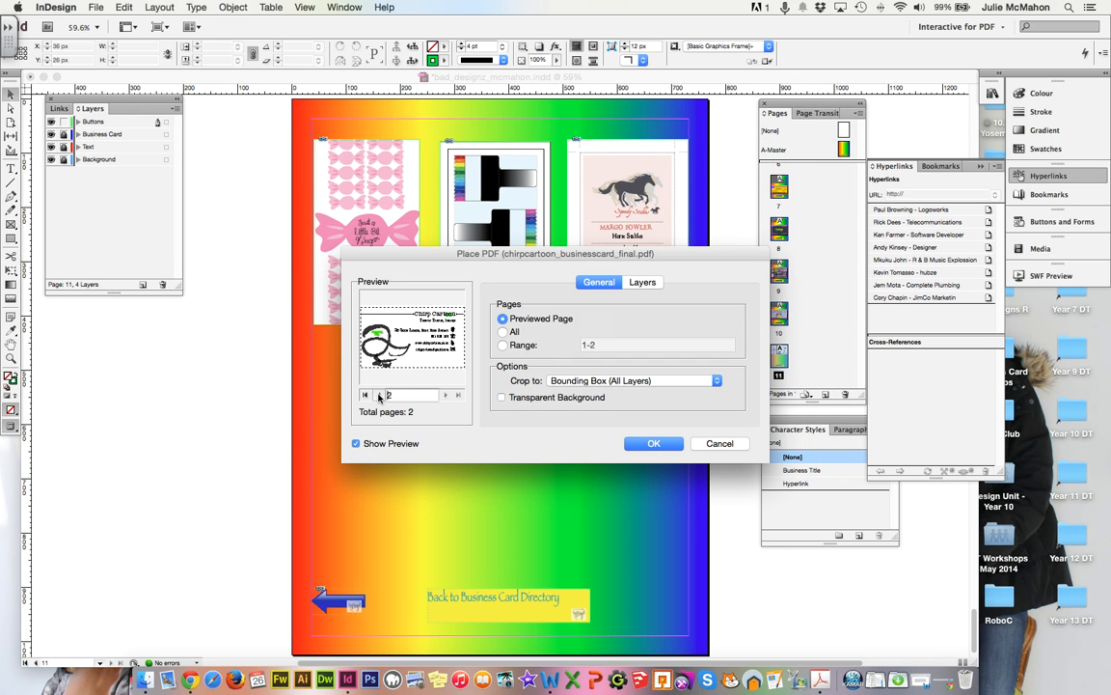
click(379, 395)
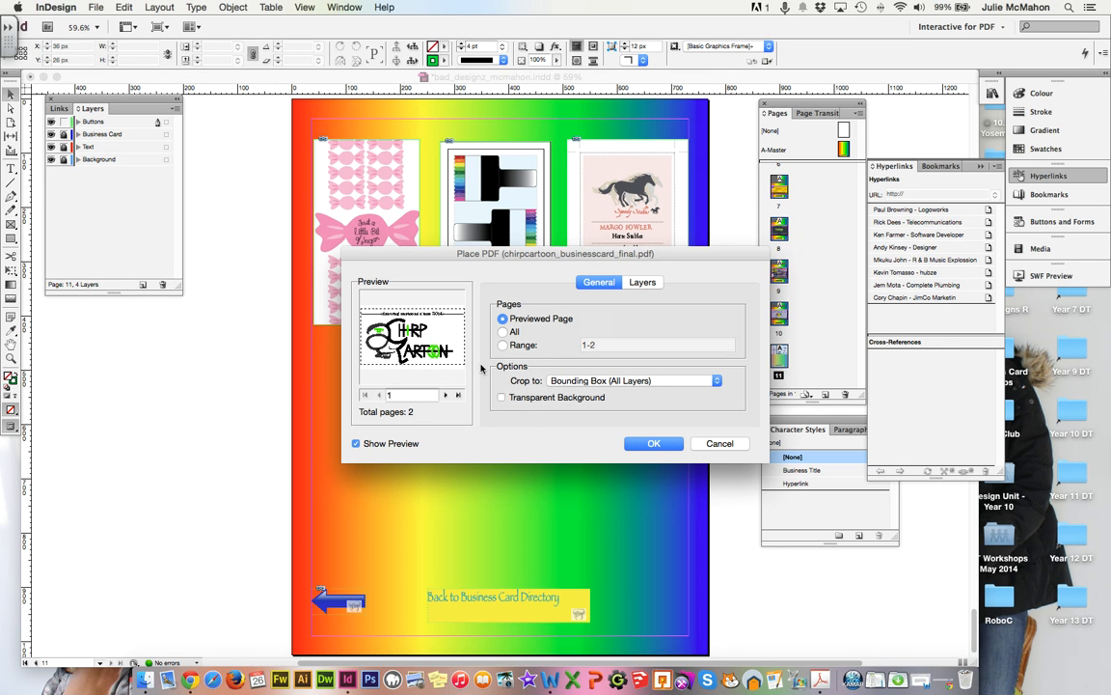
click(652, 443)
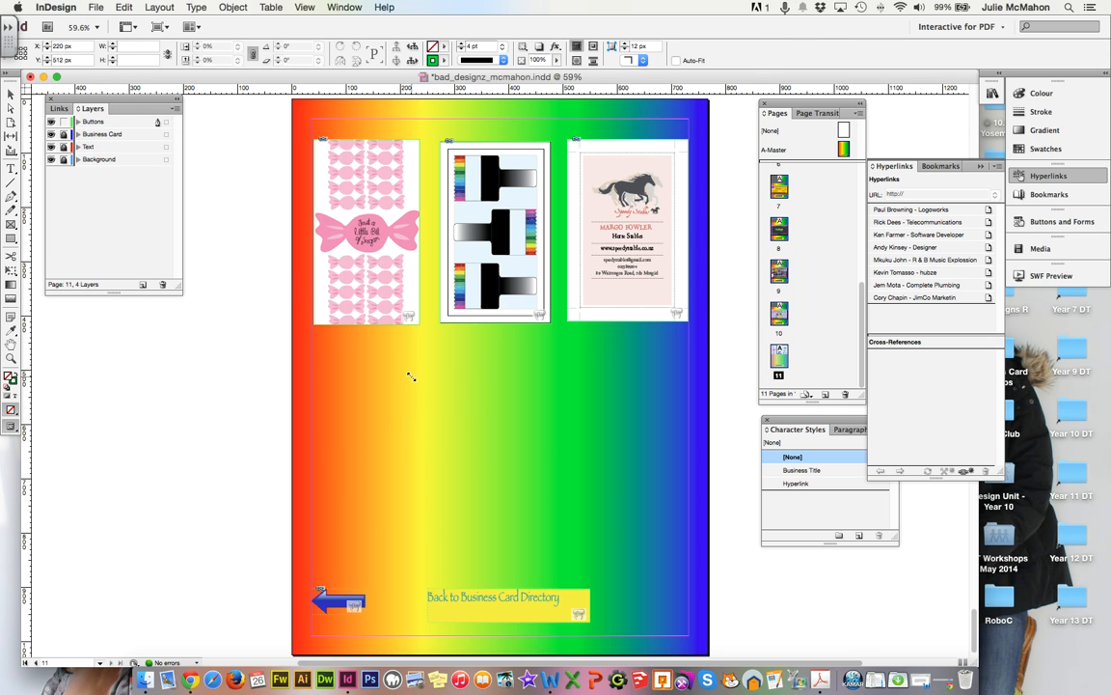
click(410, 375)
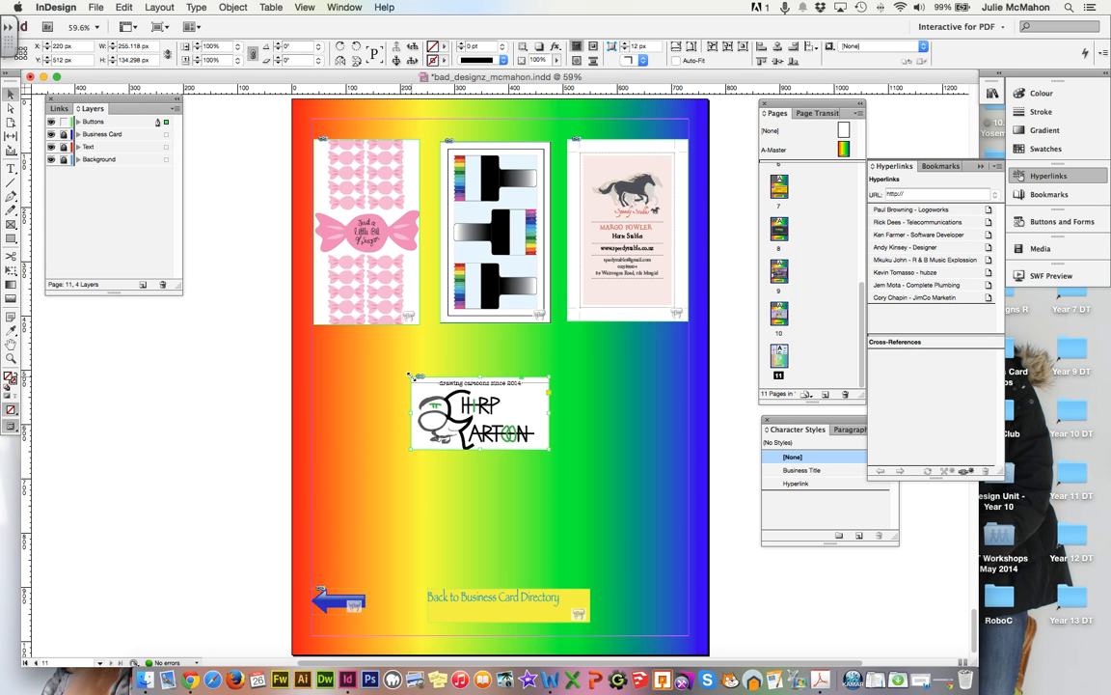
Import page 2 of chirpcartoon_businesscard_final.pdf, the contact-details side, ready for placing.
click(340, 353)
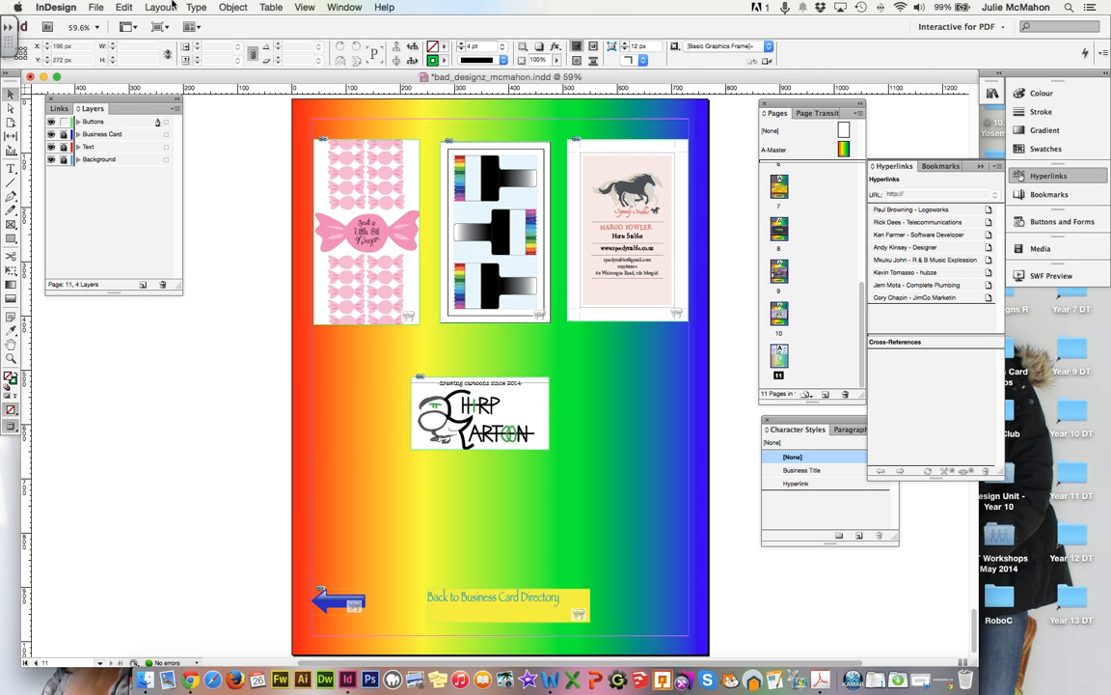
click(94, 8)
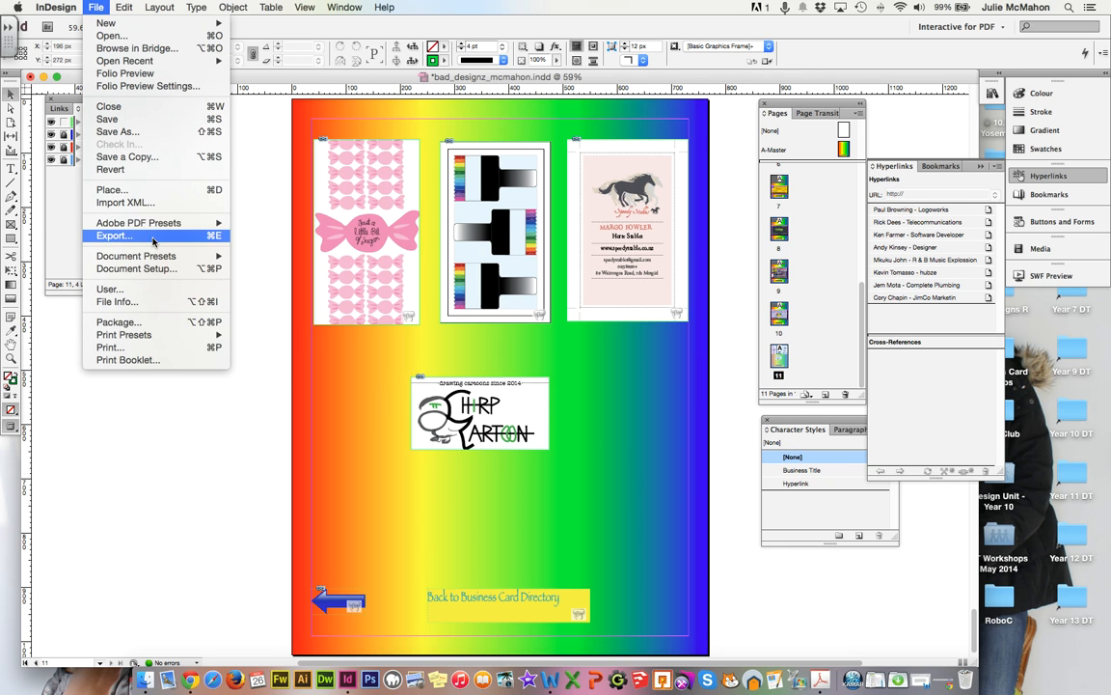
click(114, 189)
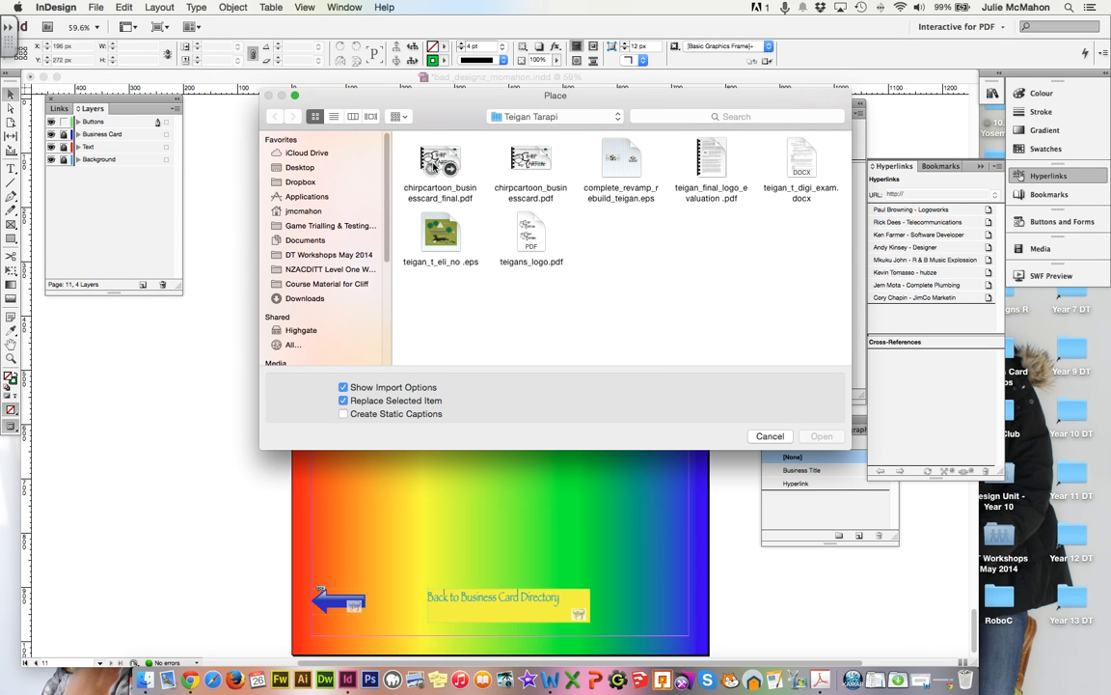
click(435, 164)
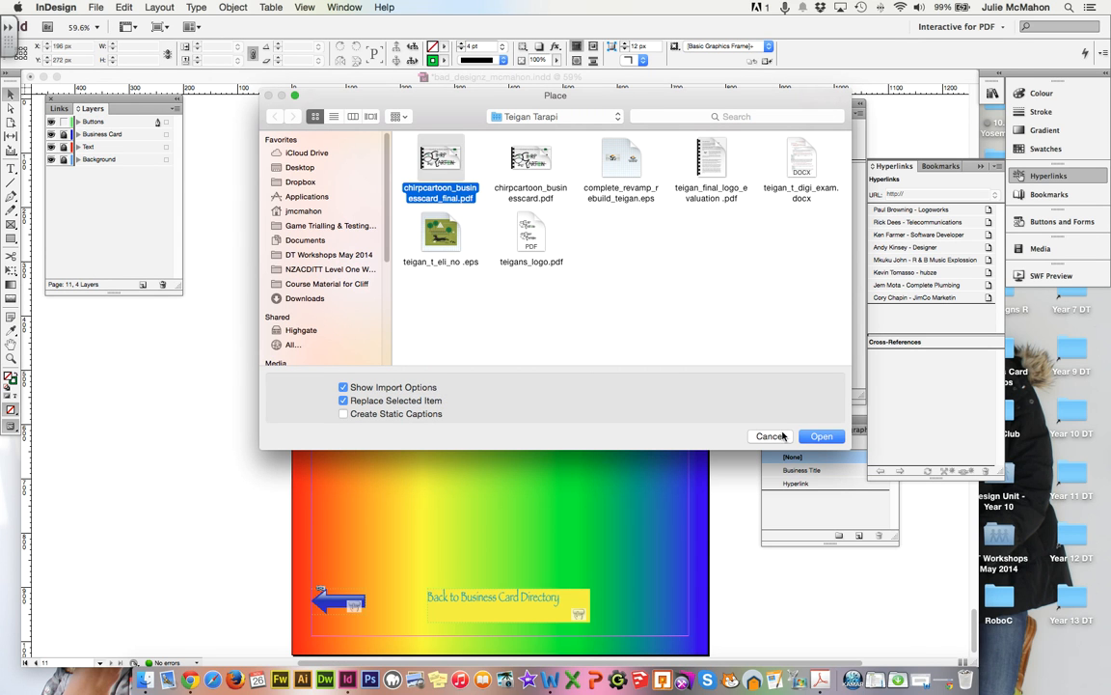
click(820, 437)
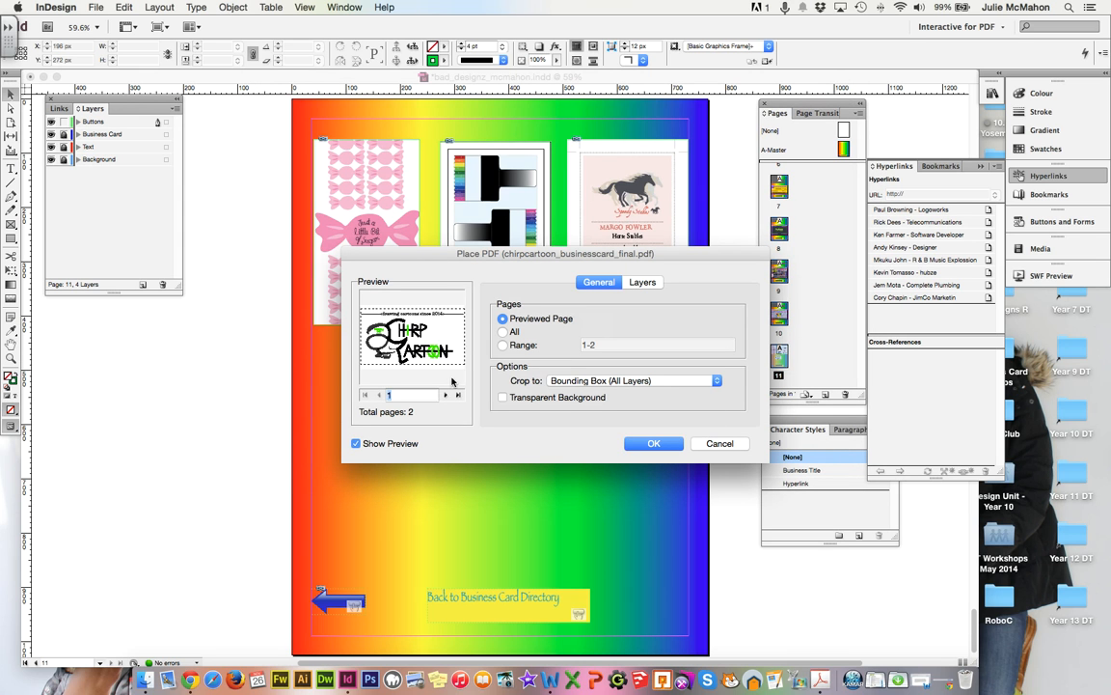
click(446, 395)
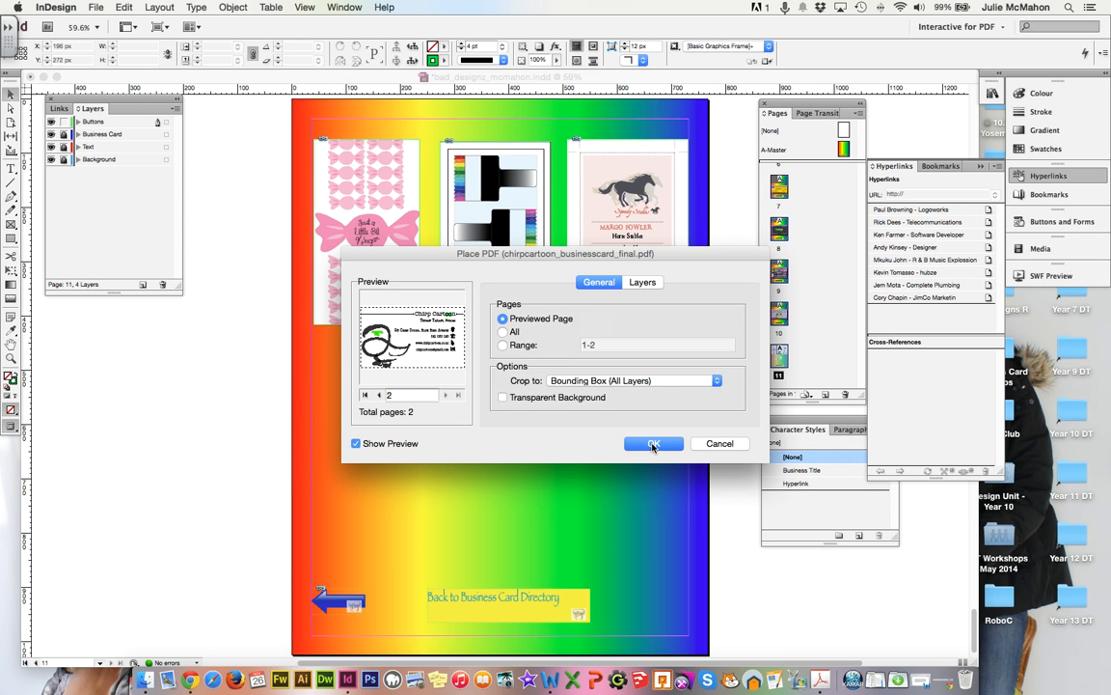
click(653, 444)
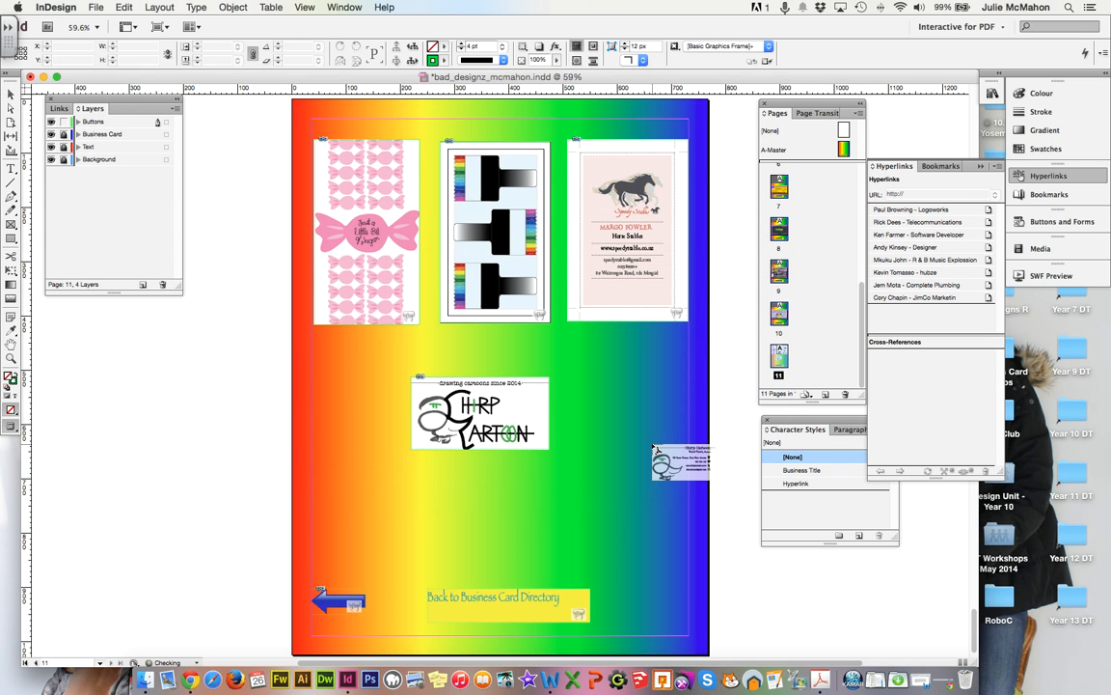
Place the contact-details page on the logo card and group the two Chirp Cartoon graphics.
click(413, 378)
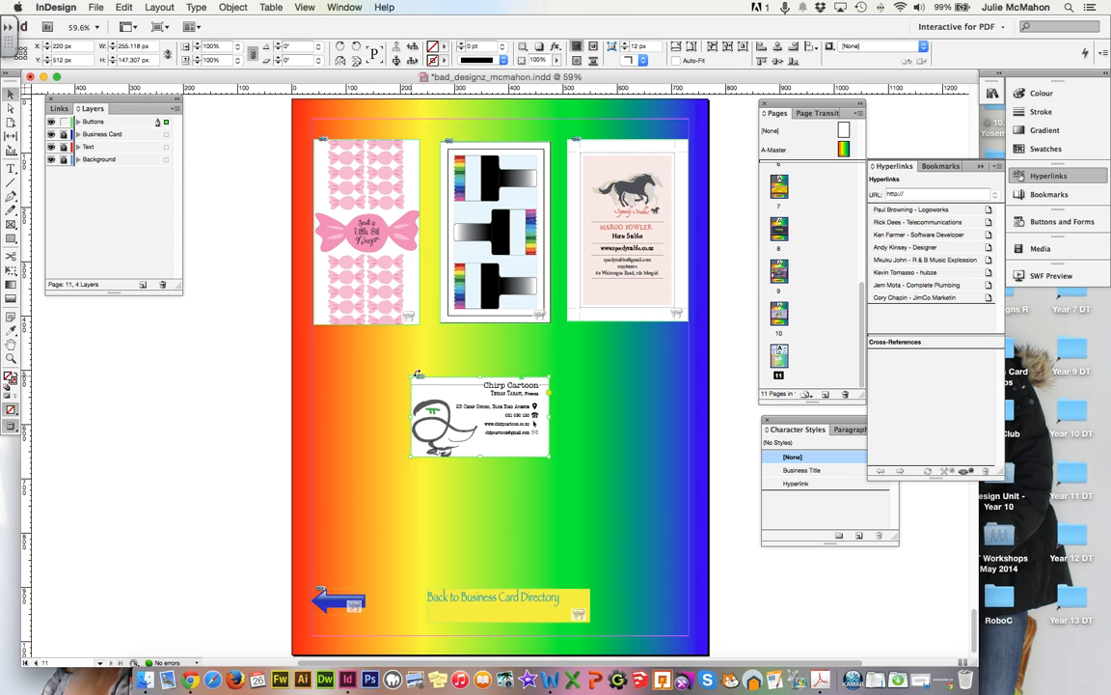
drag(394, 361, 609, 484)
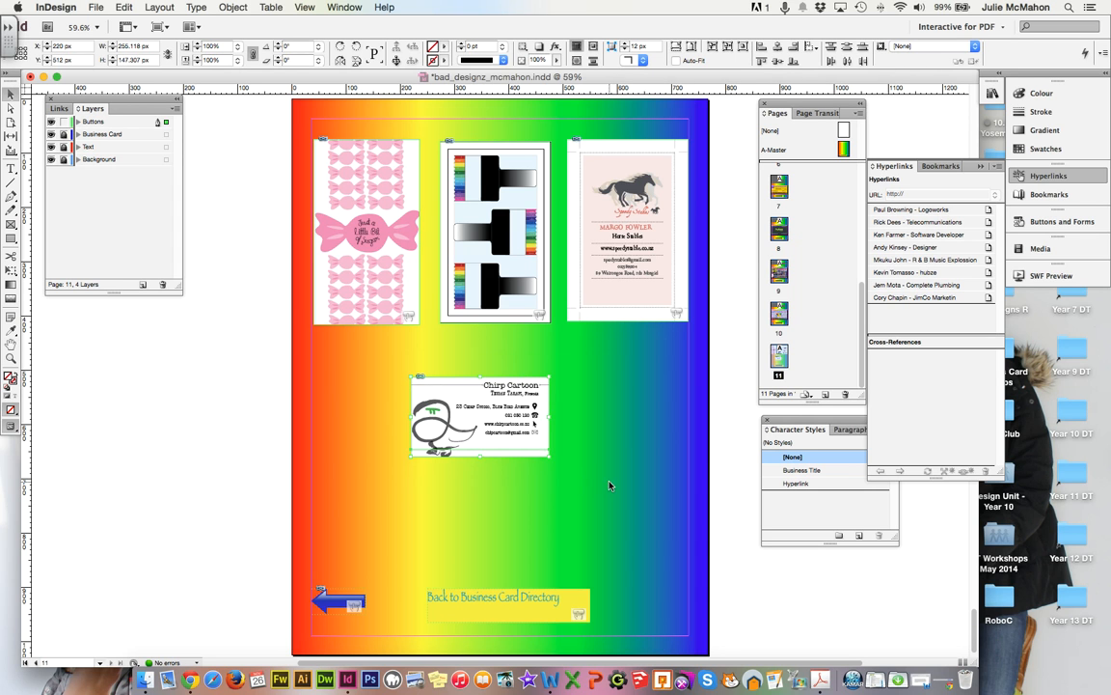
click(236, 9)
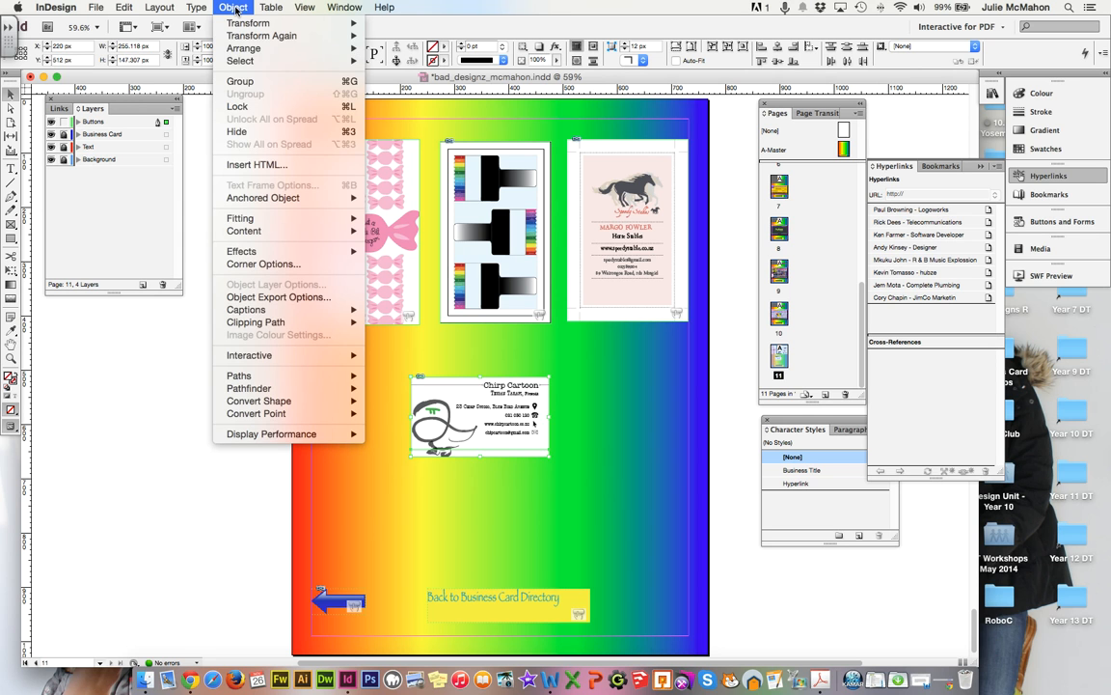
click(246, 83)
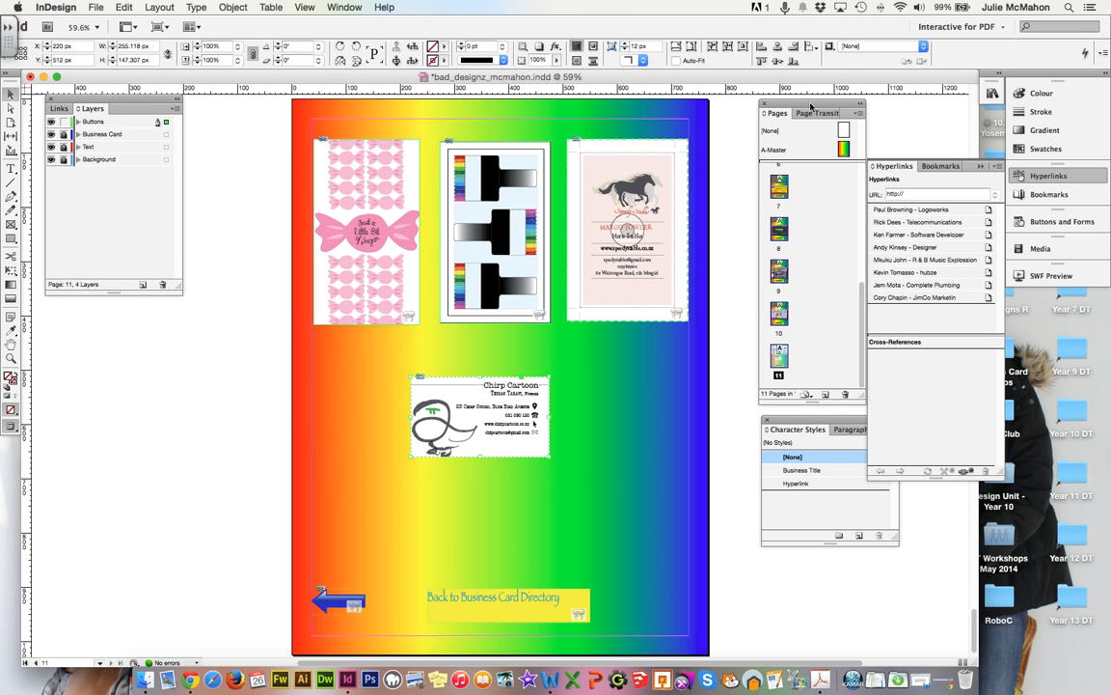
Make the grouped card a button named btn_chirp, triggered On Roll Over, with a Rollover state.
click(1030, 222)
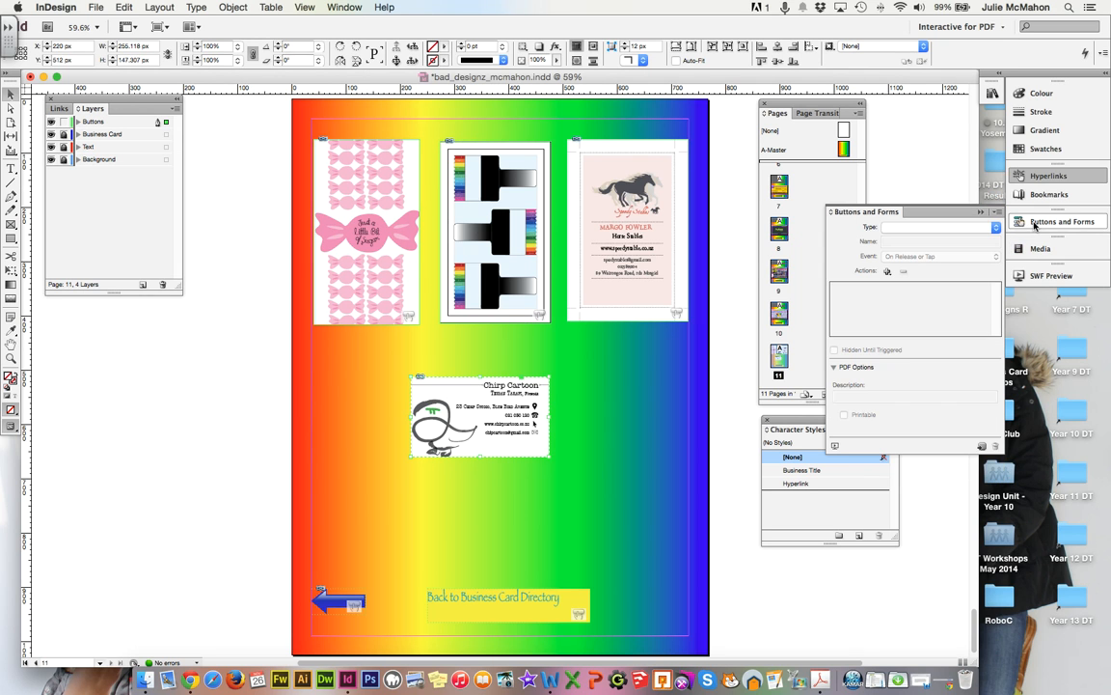
click(918, 228)
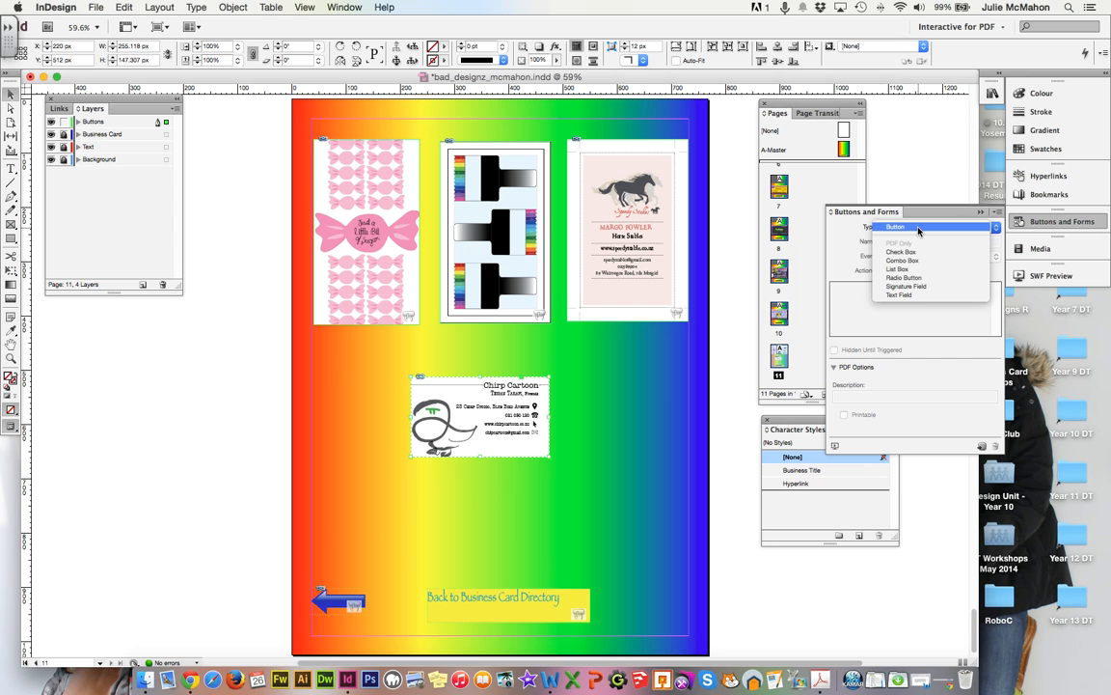
click(918, 228)
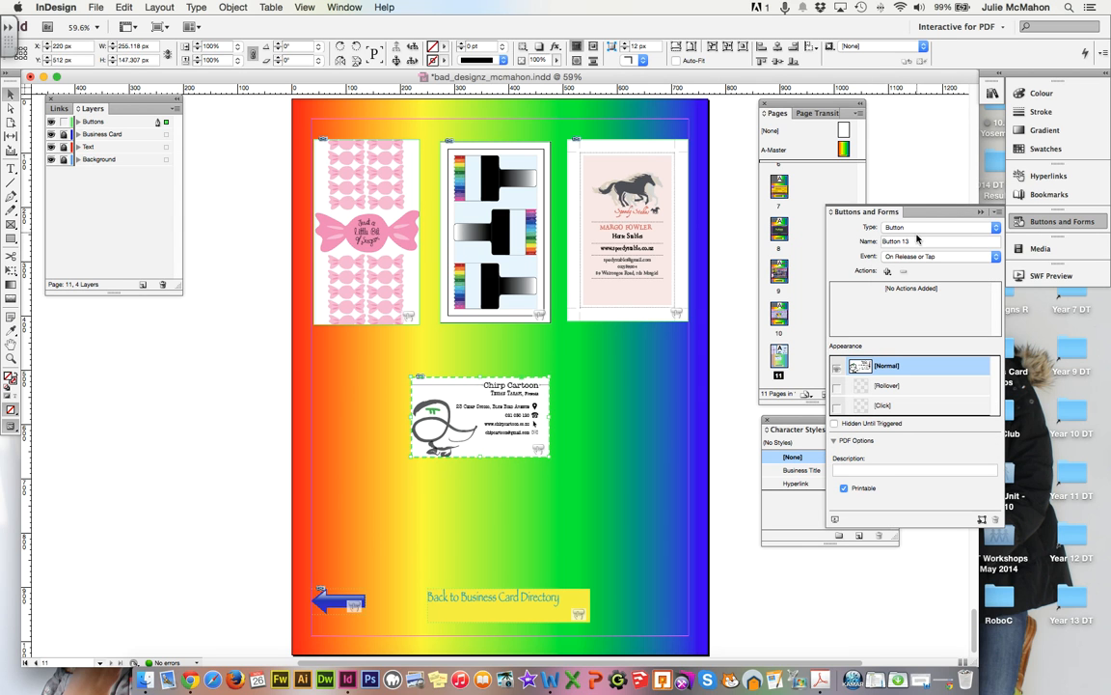
drag(917, 240, 841, 240)
text(chirp)
click(898, 257)
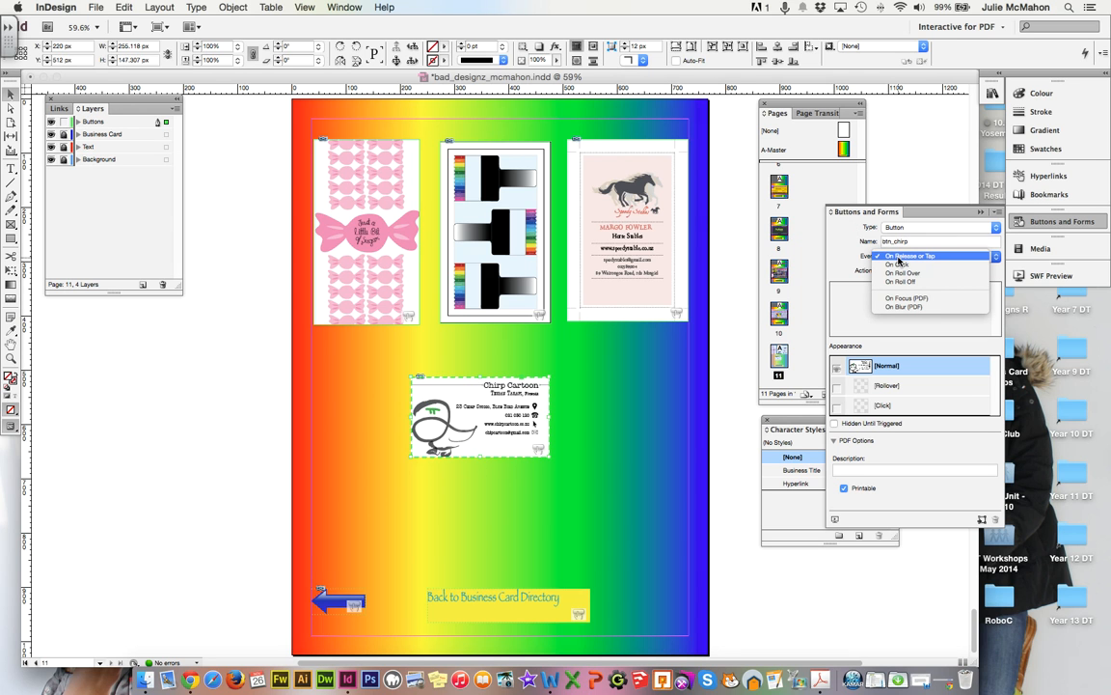
click(904, 273)
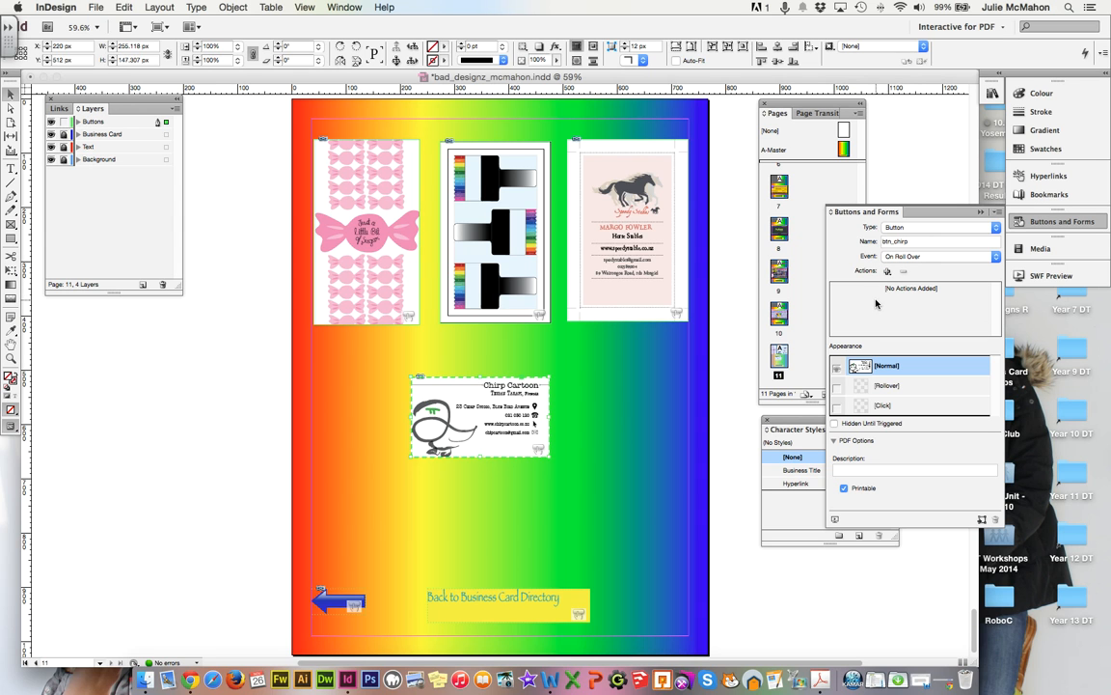
click(835, 389)
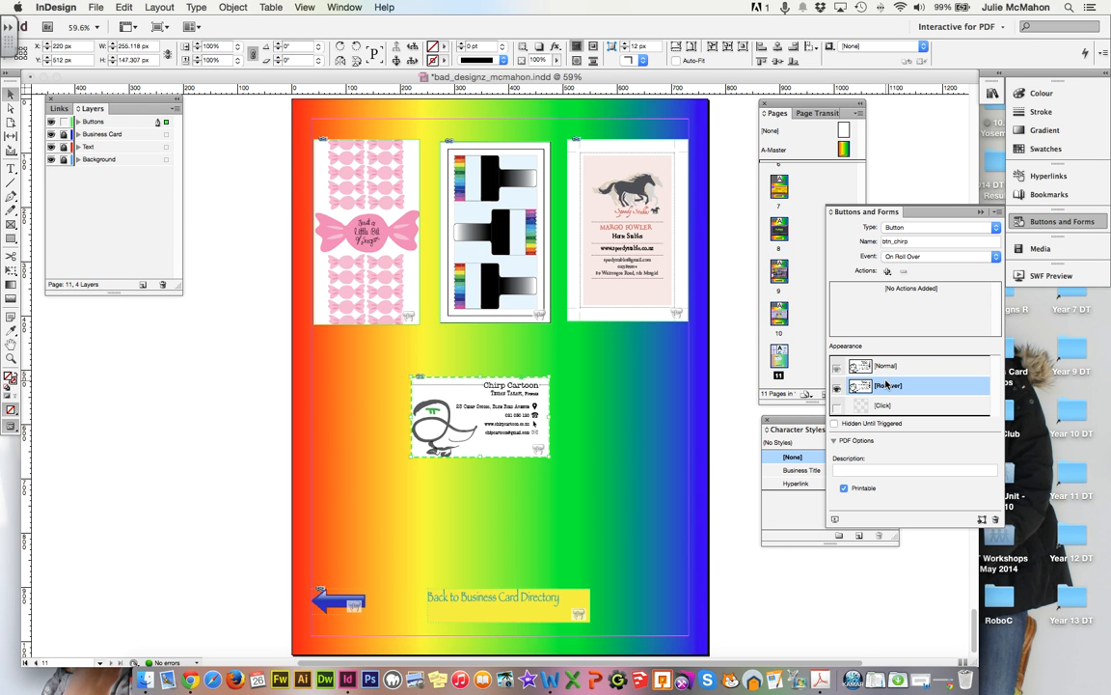
In the Layers panel, delete the duplicate card image from btn_chirp's Rollover state.
click(78, 122)
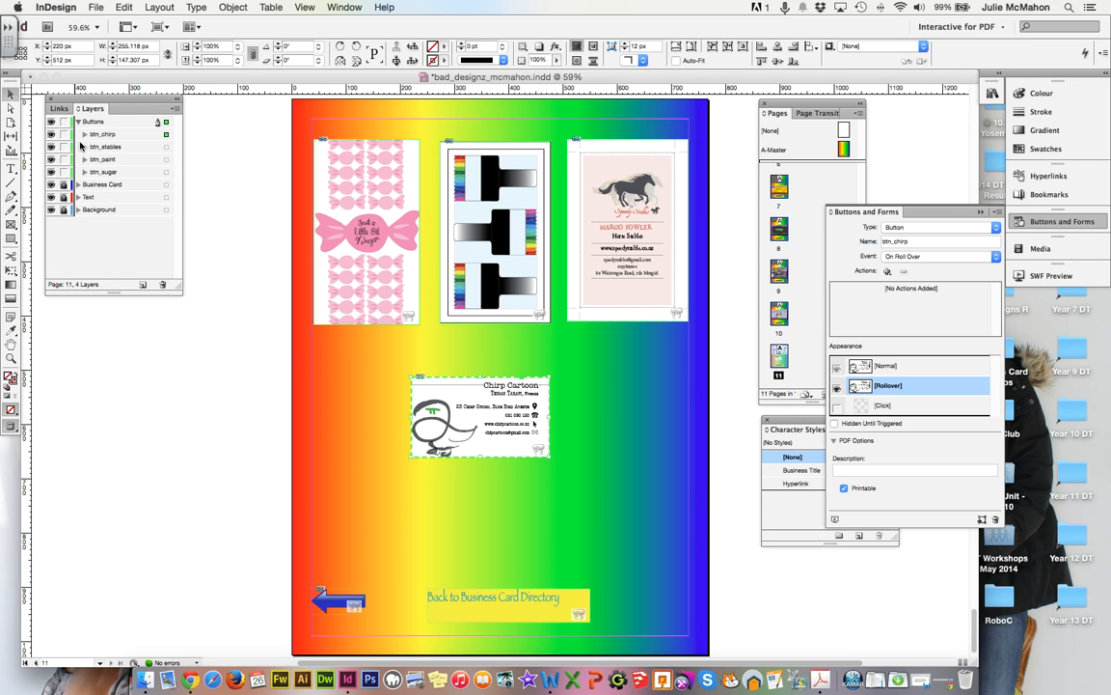
click(84, 135)
click(105, 148)
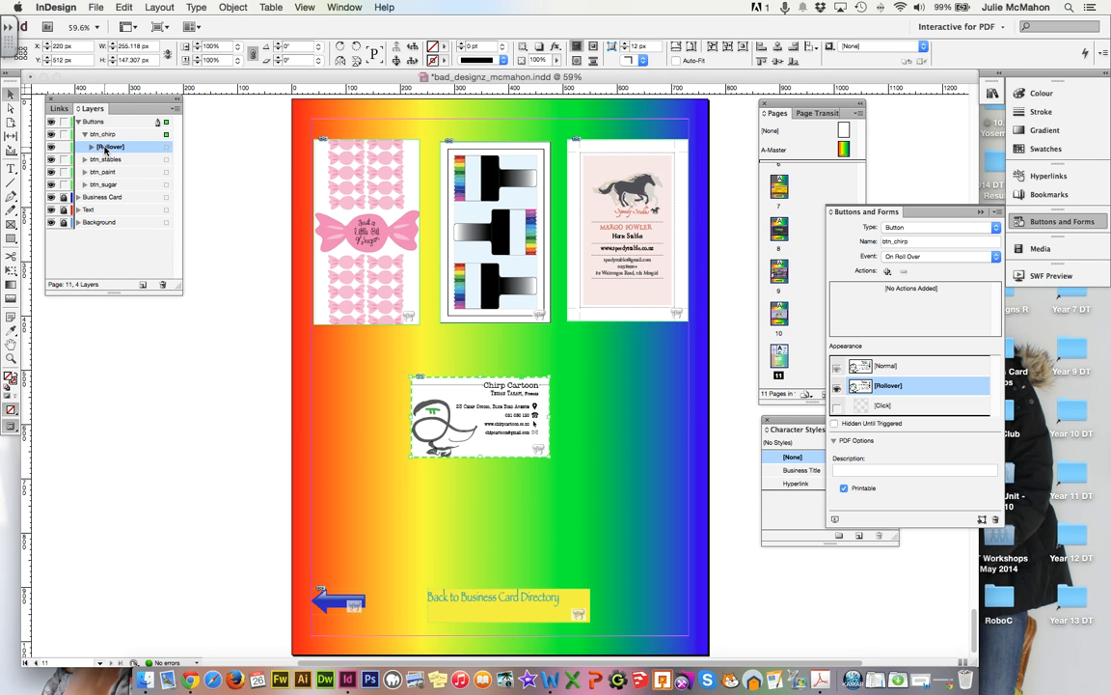
click(92, 147)
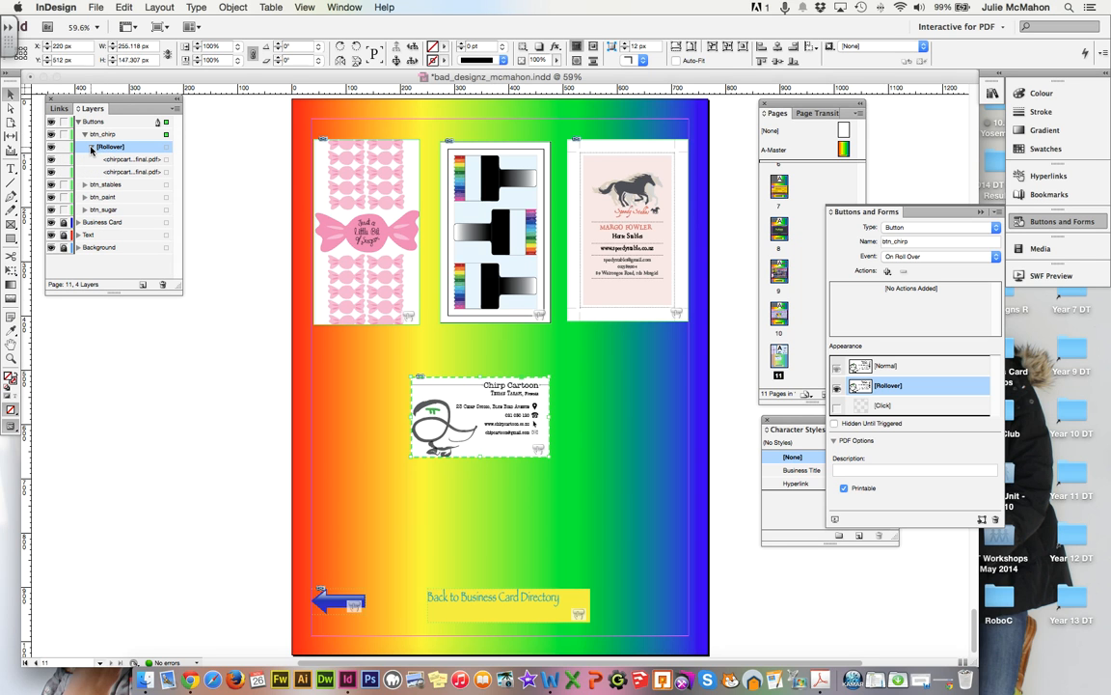
click(111, 170)
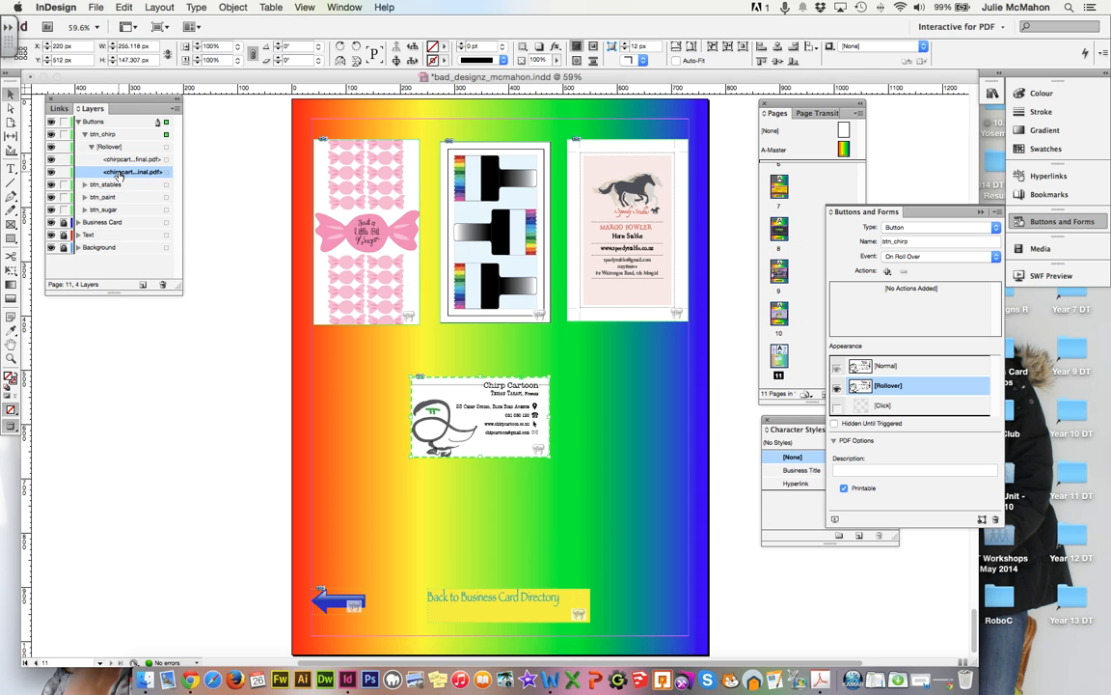
click(163, 286)
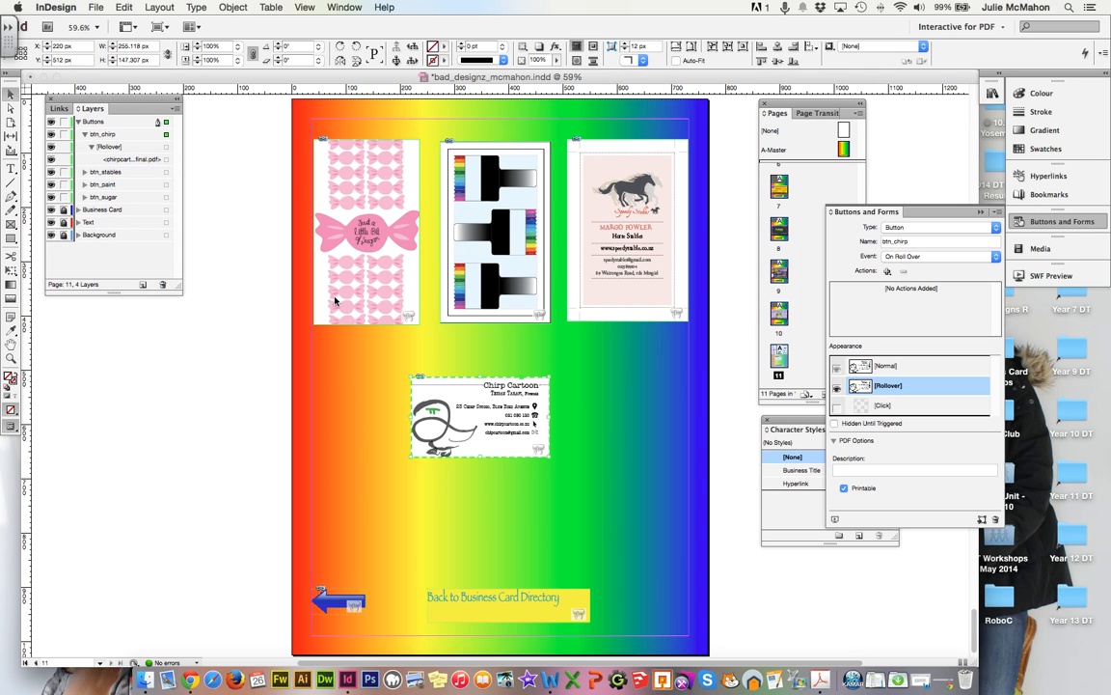
Delete the duplicate card image from btn_chirp's Normal state, leaving the logo side showing.
click(872, 367)
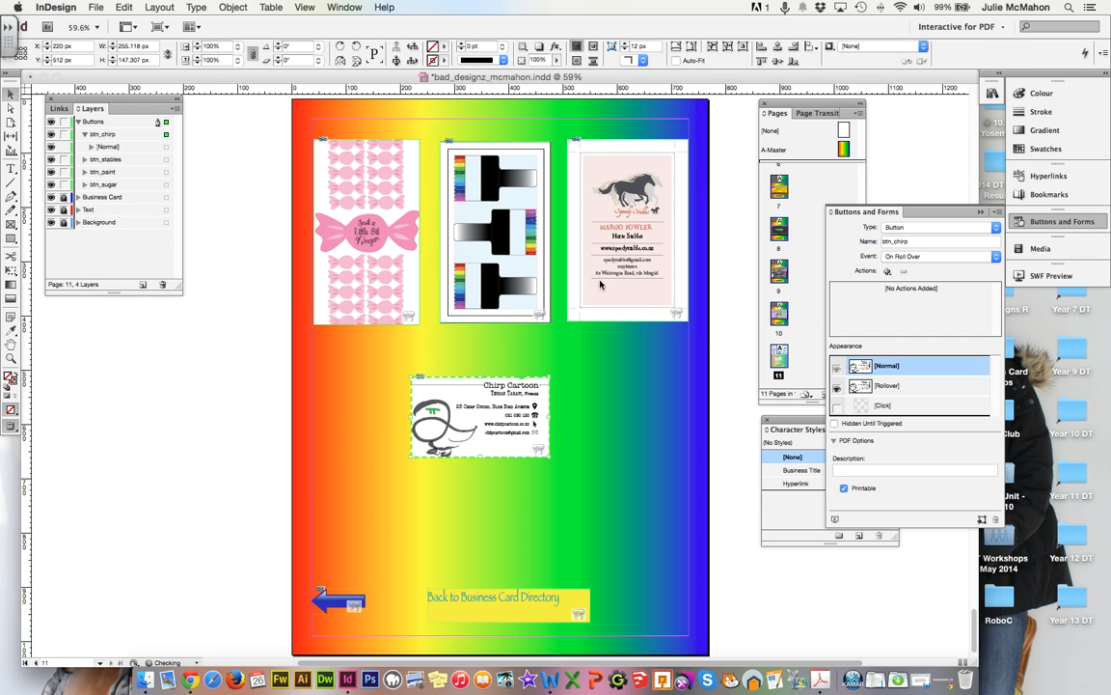
click(91, 146)
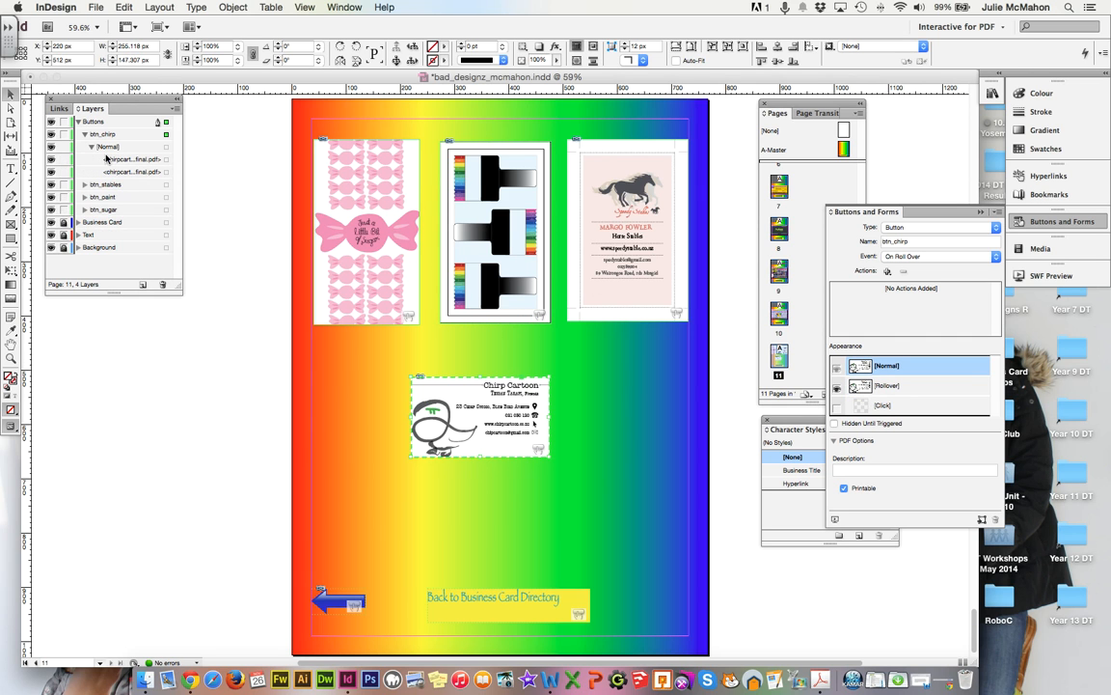
click(127, 159)
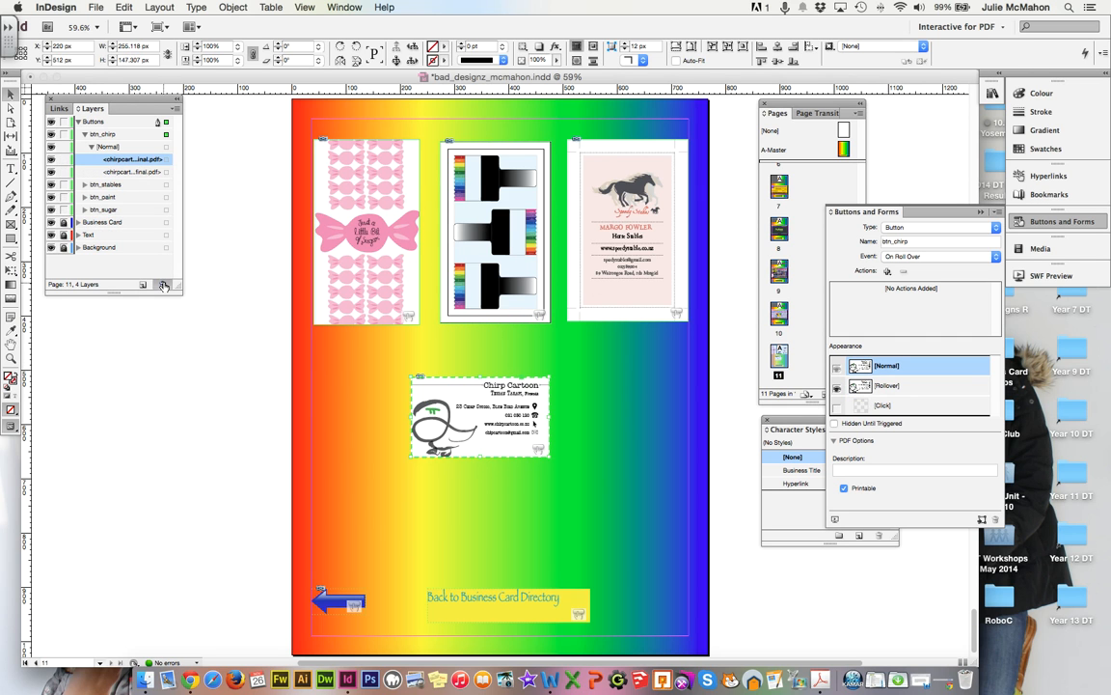
click(163, 284)
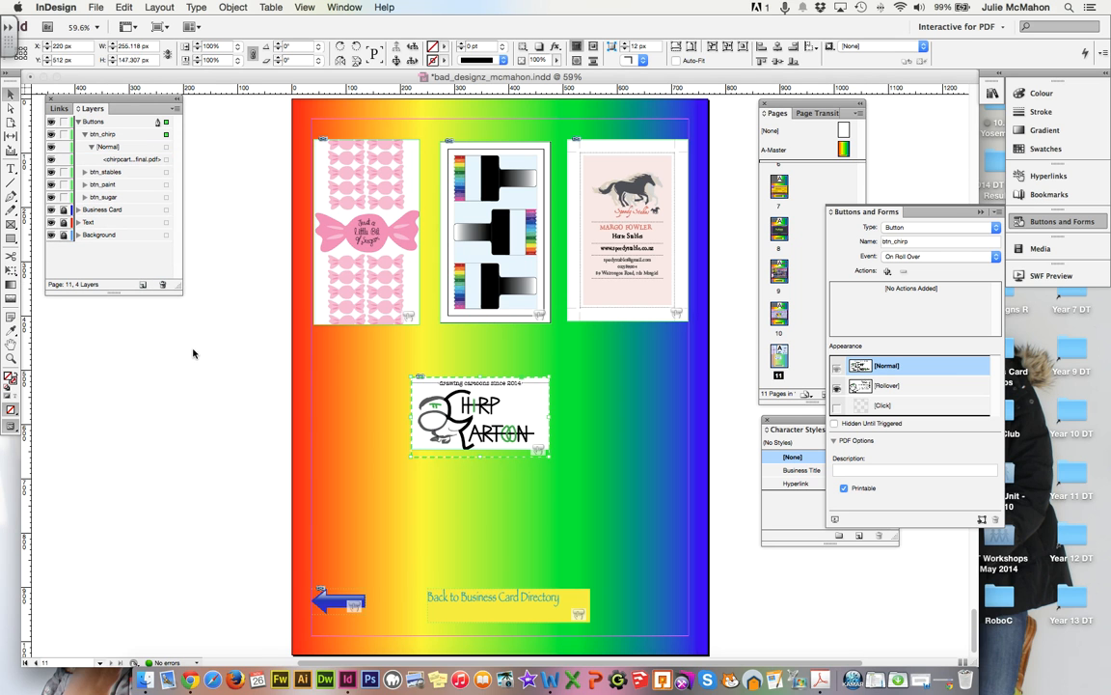
click(353, 387)
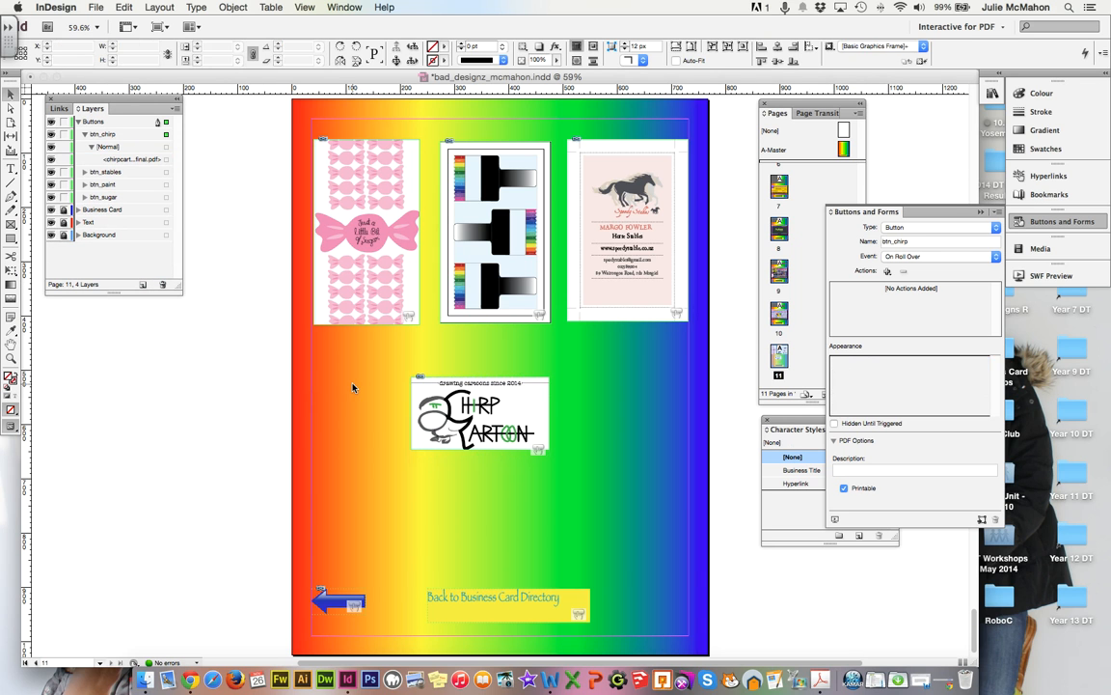
Save the InDesign file, then overwrite bad_designz_mcmahon.pdf with a fresh Adobe PDF (Interactive) export.
click(95, 8)
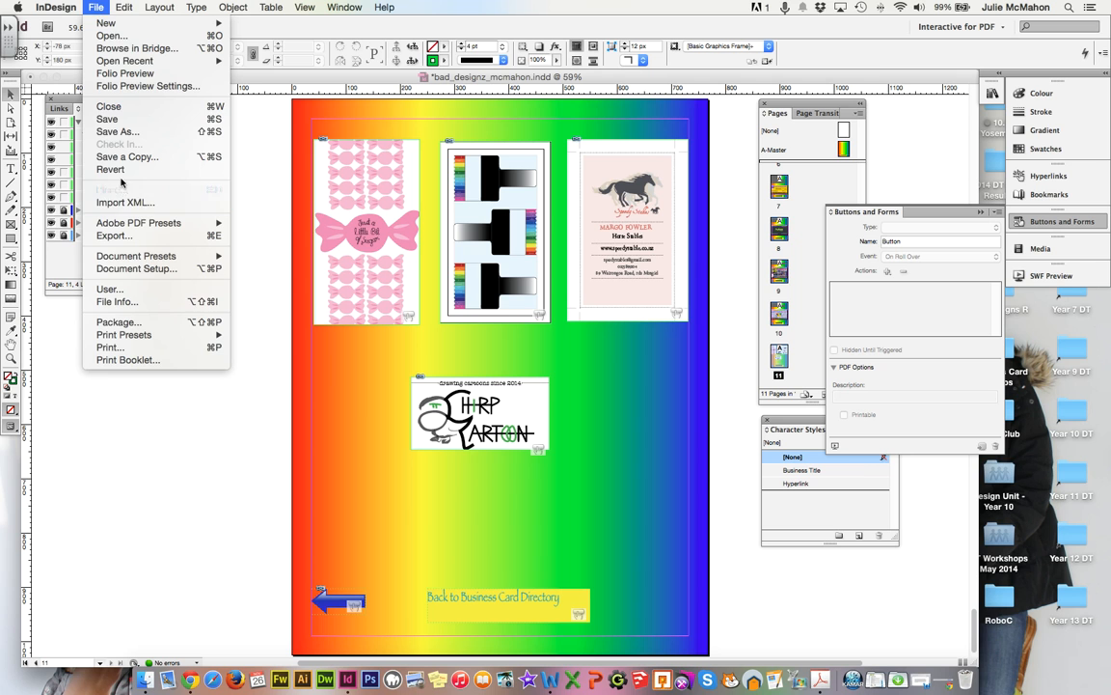
click(106, 118)
click(95, 7)
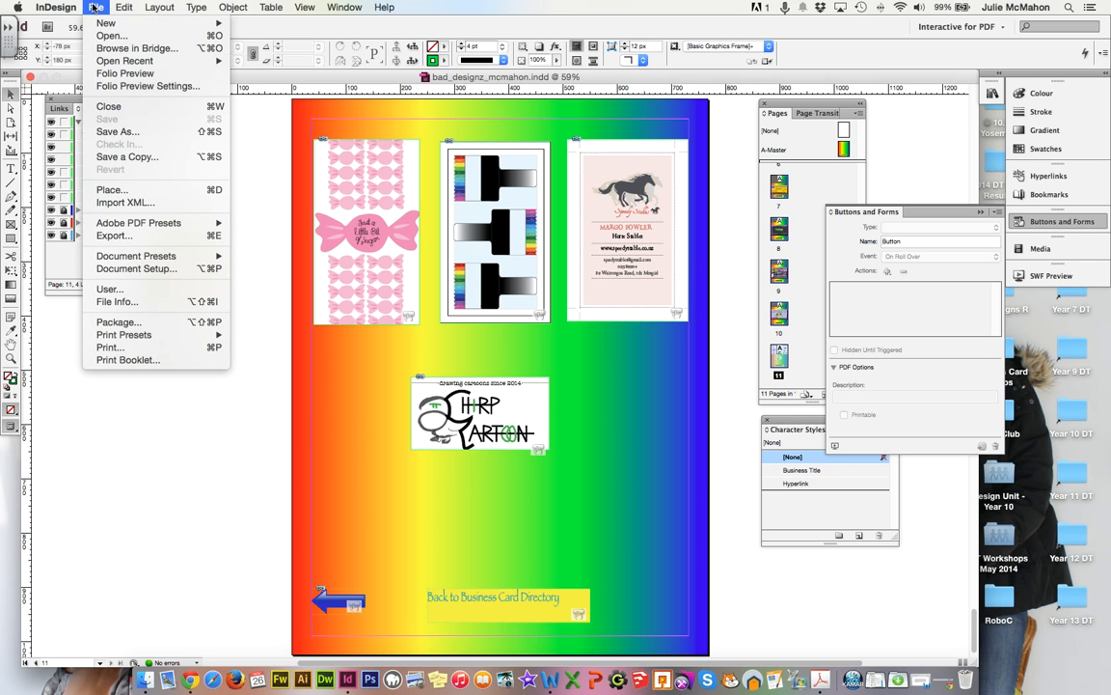
click(131, 235)
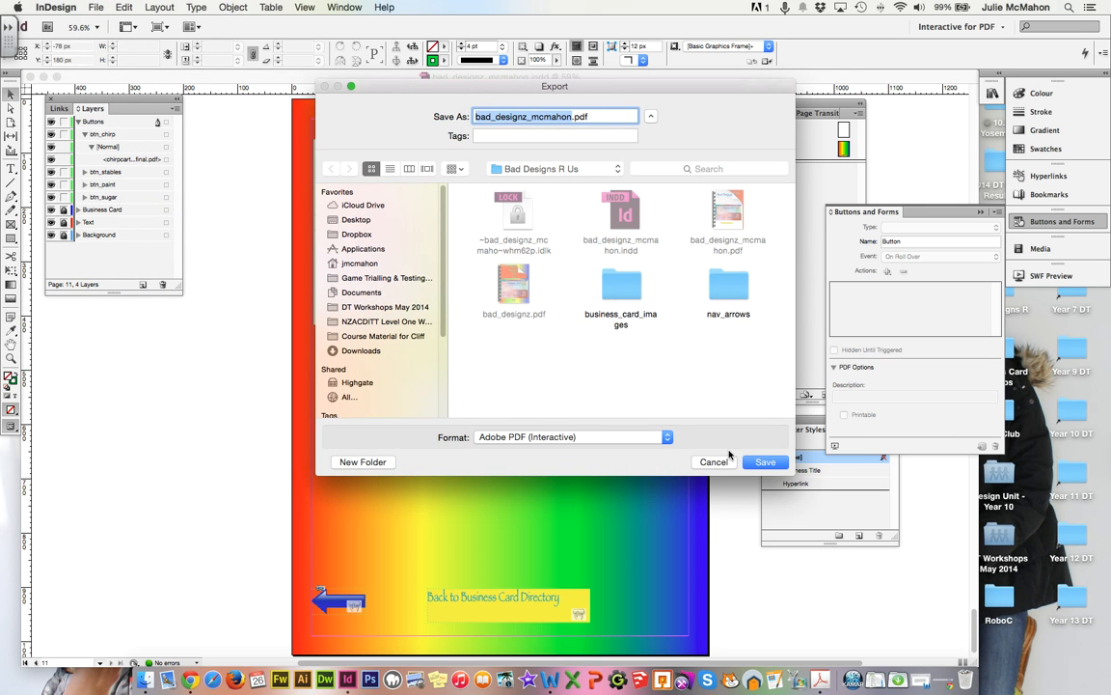
click(765, 462)
click(649, 175)
click(660, 521)
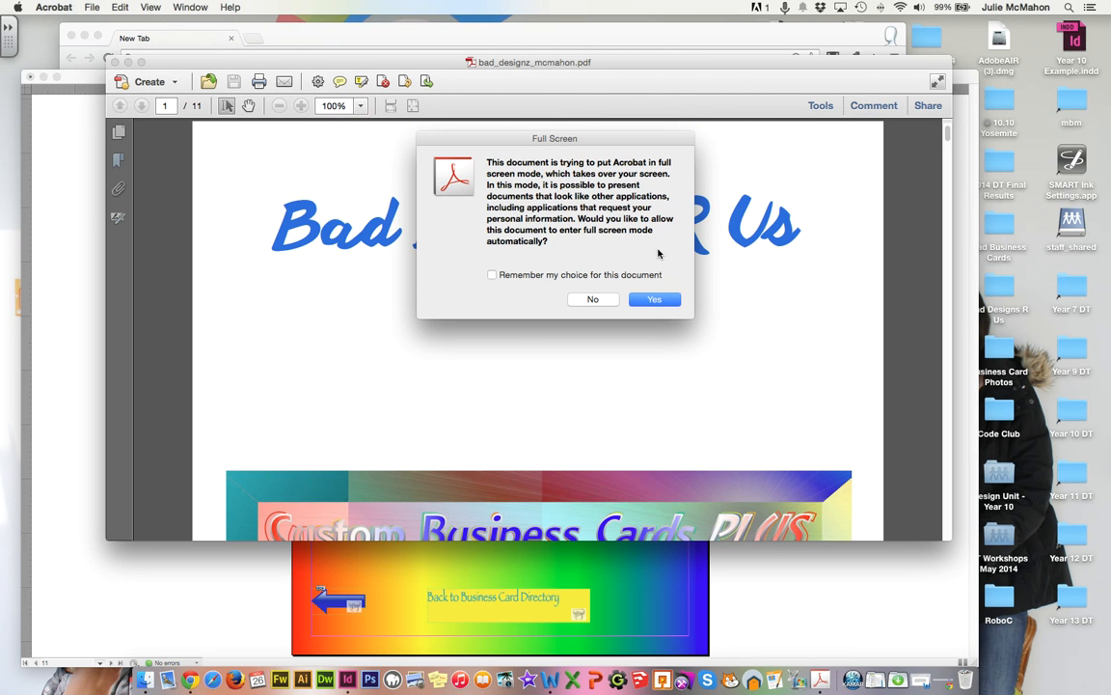
Allow bad_designz_mcmahon.pdf to enter full-screen mode in Acrobat.
click(654, 299)
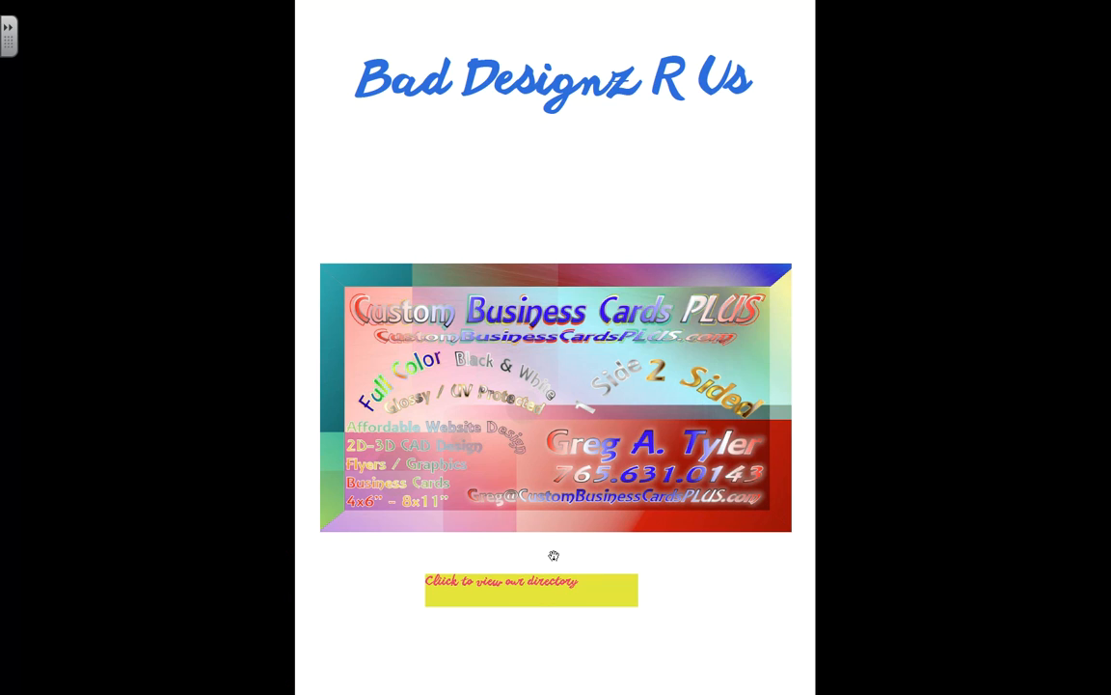